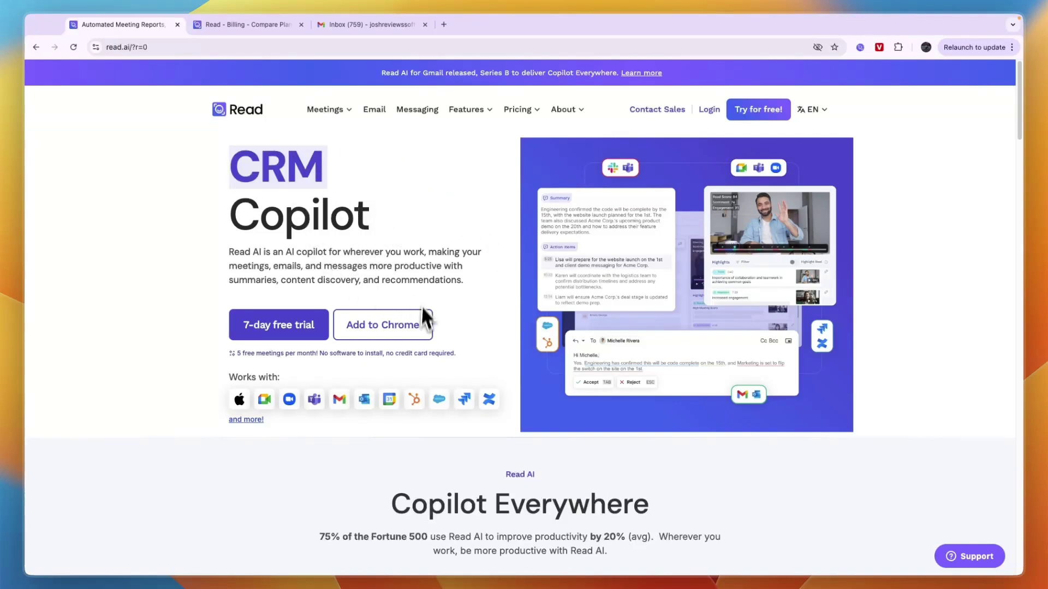
- Review the Read AI for Gmail extension's store page and popup, then return to the plan comparison page
click(398, 325)
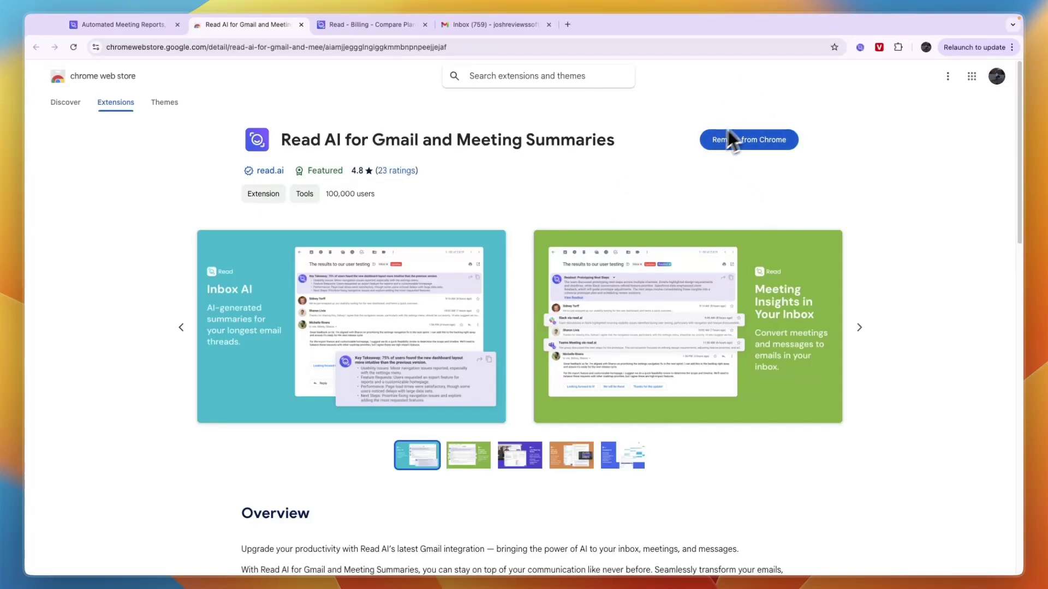
click(898, 48)
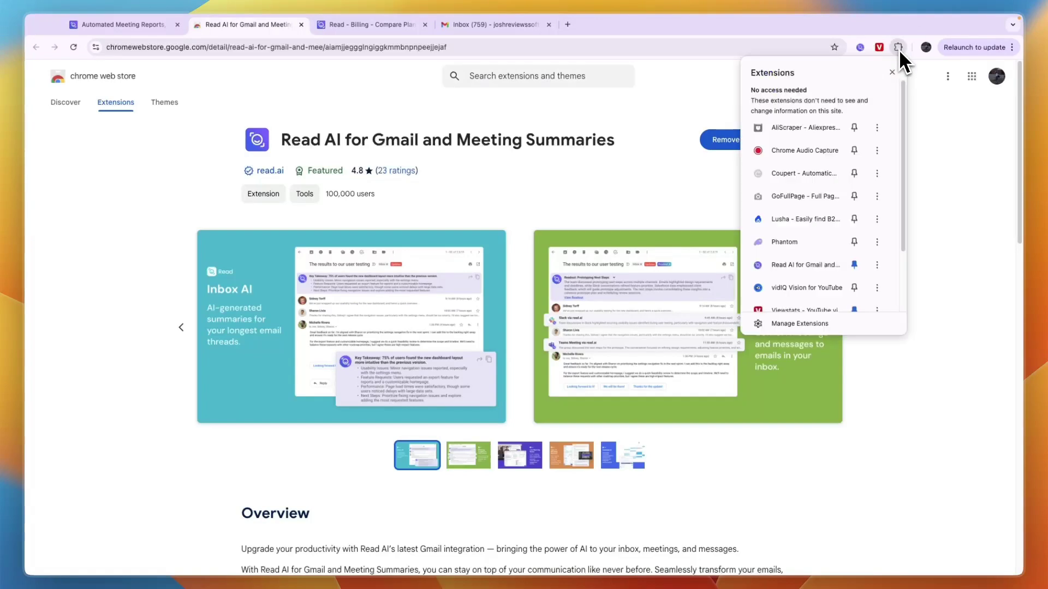
click(834, 251)
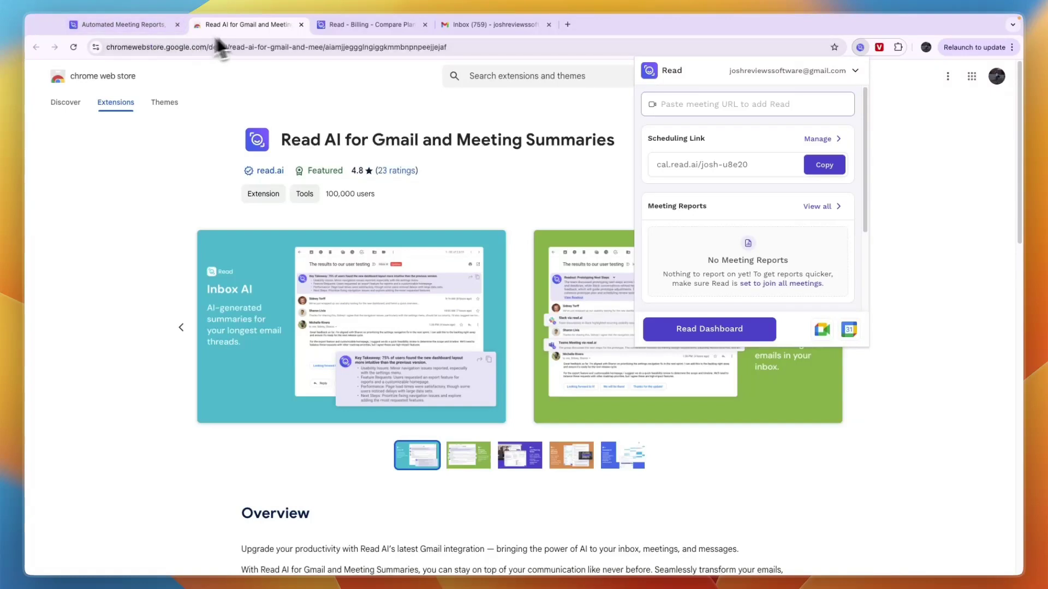
click(323, 25)
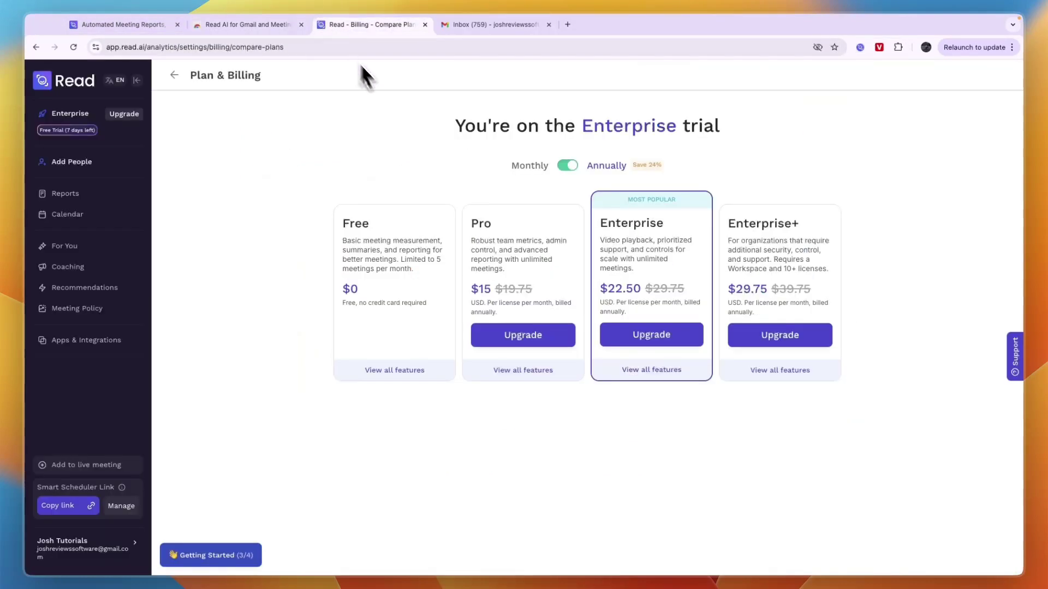
- Show the Reports list with the Marketing Strategy readout and the Sample meeting report
click(61, 83)
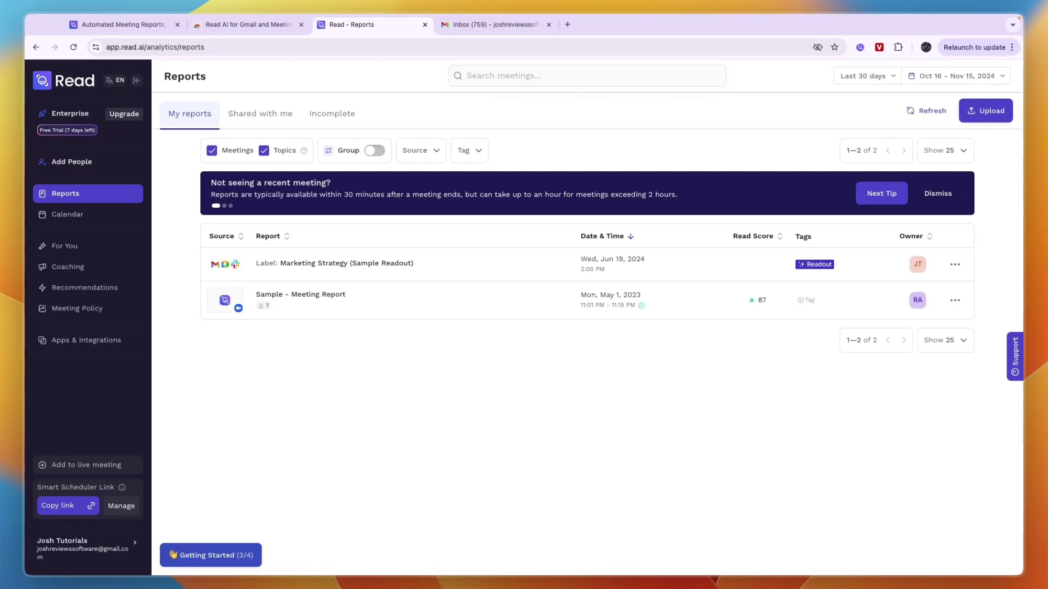
- Show Apps & Integrations with Google Calendar connected and Gmail Sync to Read active
click(107, 347)
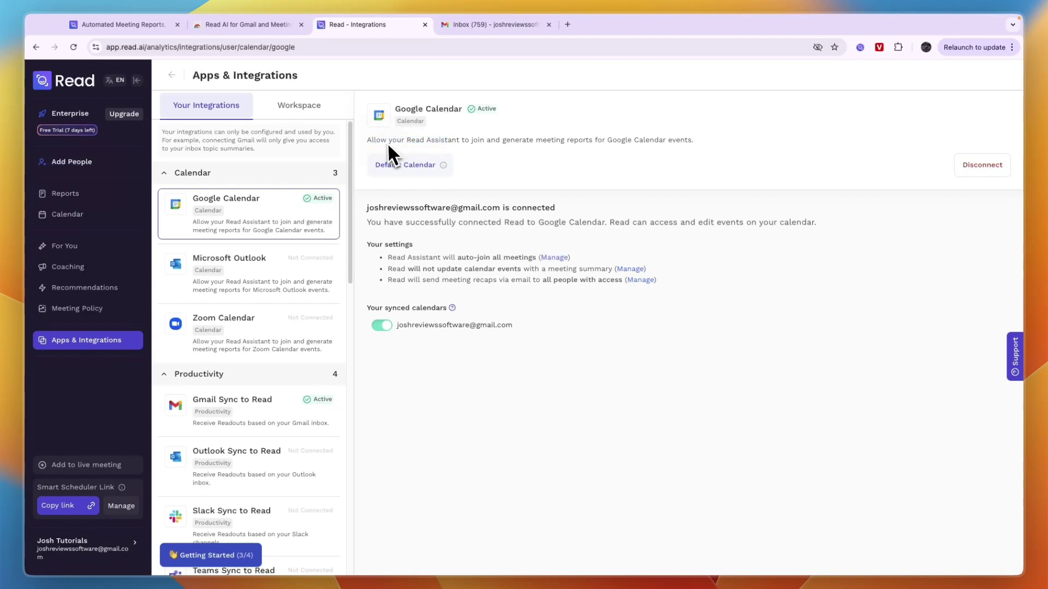
drag(367, 143, 535, 155)
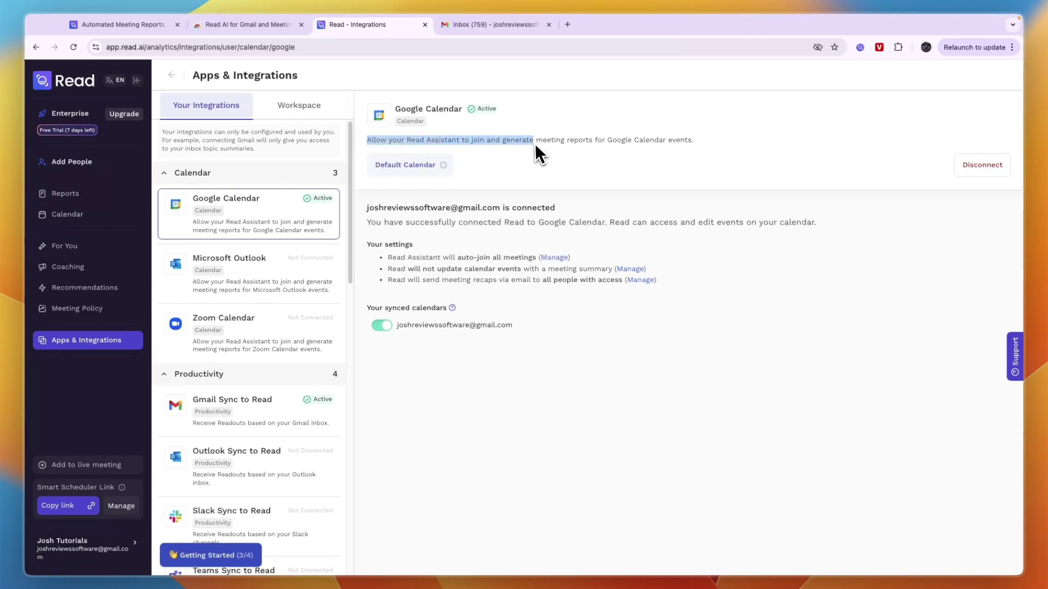
drag(456, 142, 682, 150)
click(739, 146)
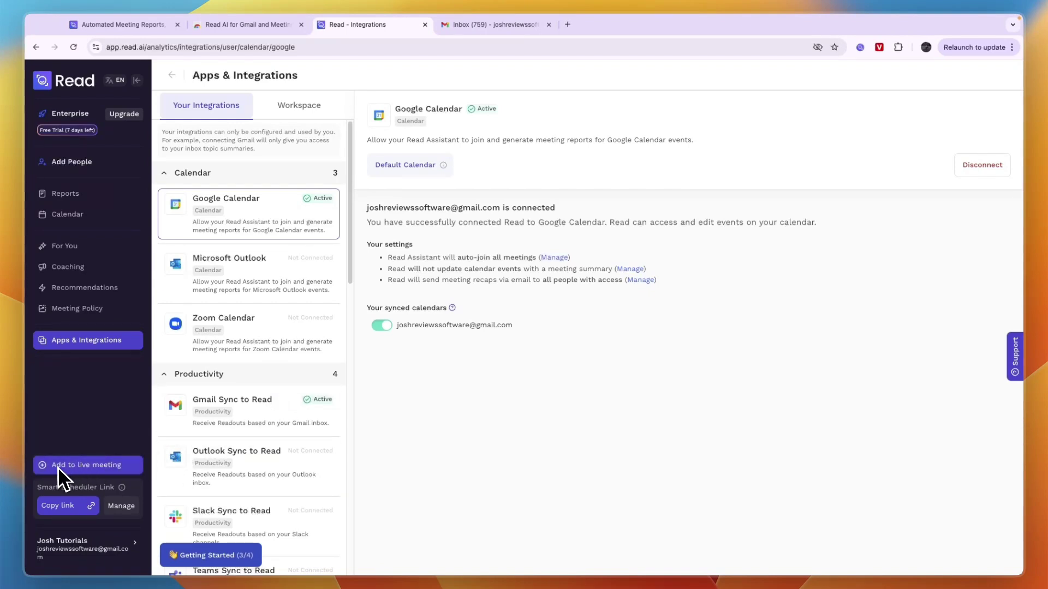
click(73, 468)
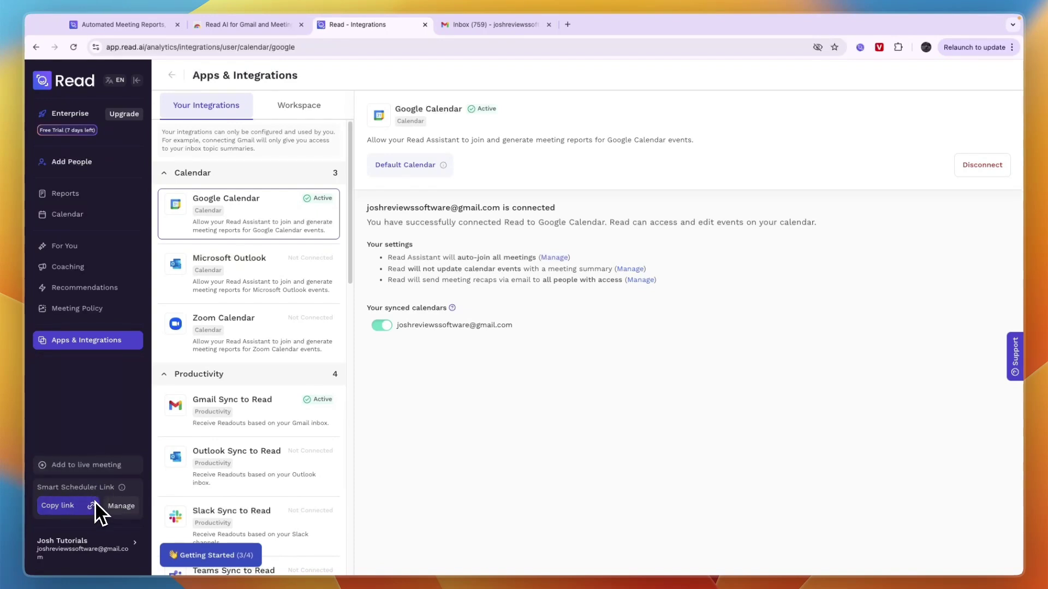
- Disable the 90- and 60-minute scheduling links and copy the general scheduling link for a new tab
click(118, 507)
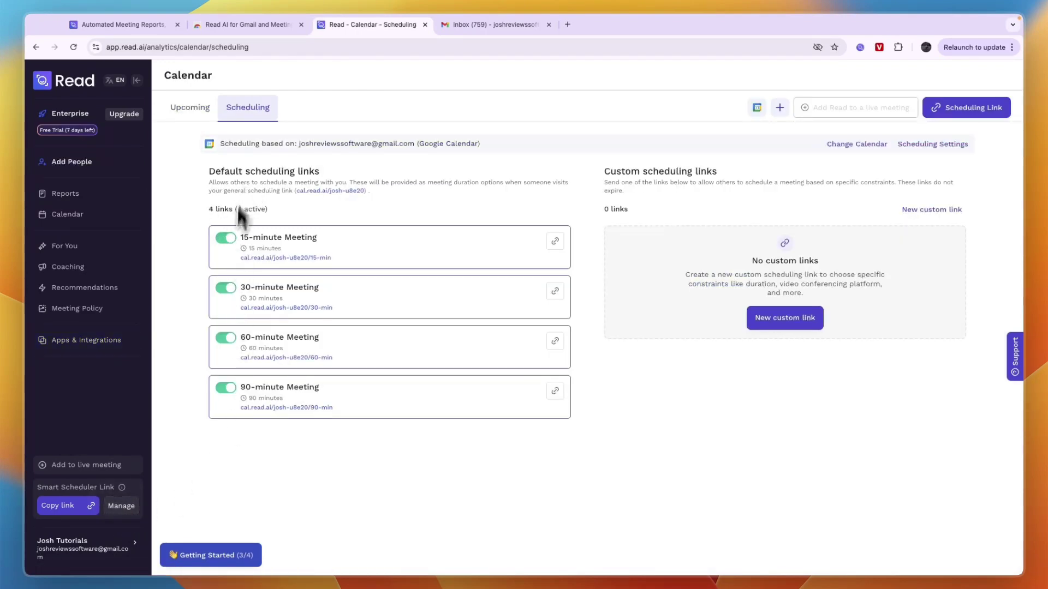
click(225, 389)
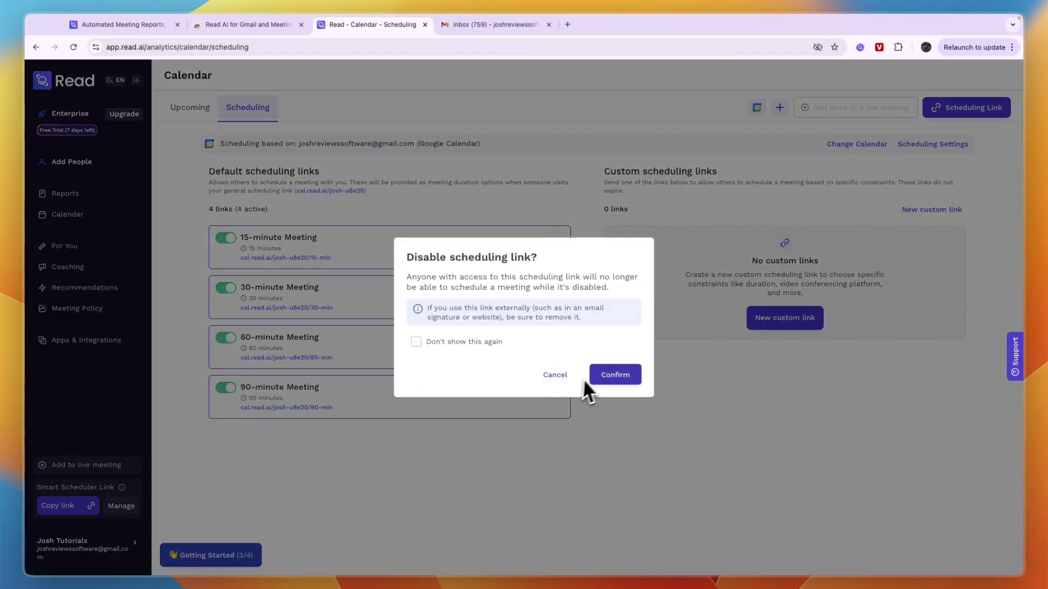
click(591, 378)
click(226, 338)
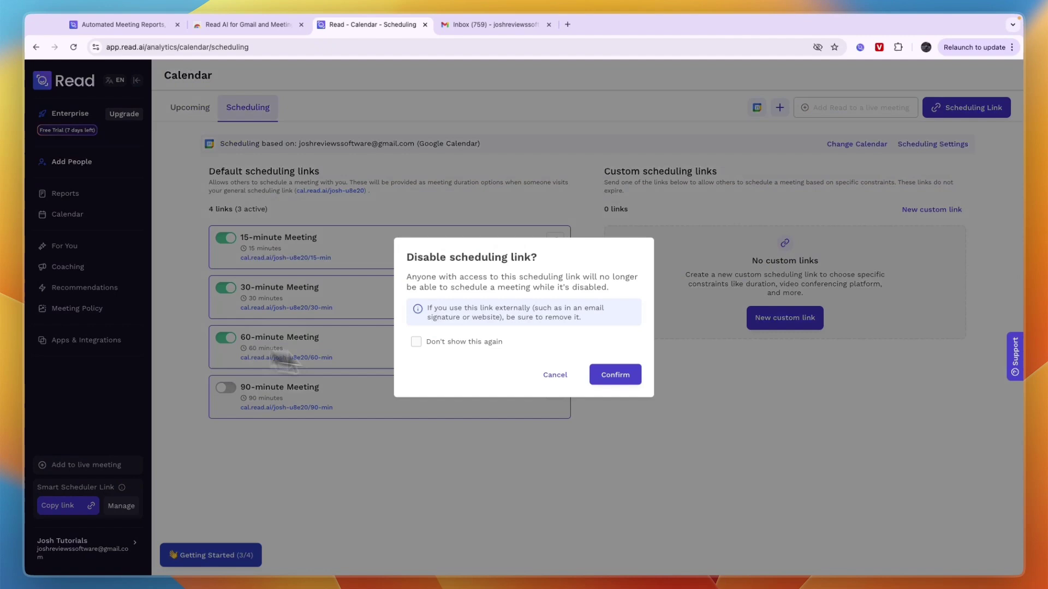
click(605, 378)
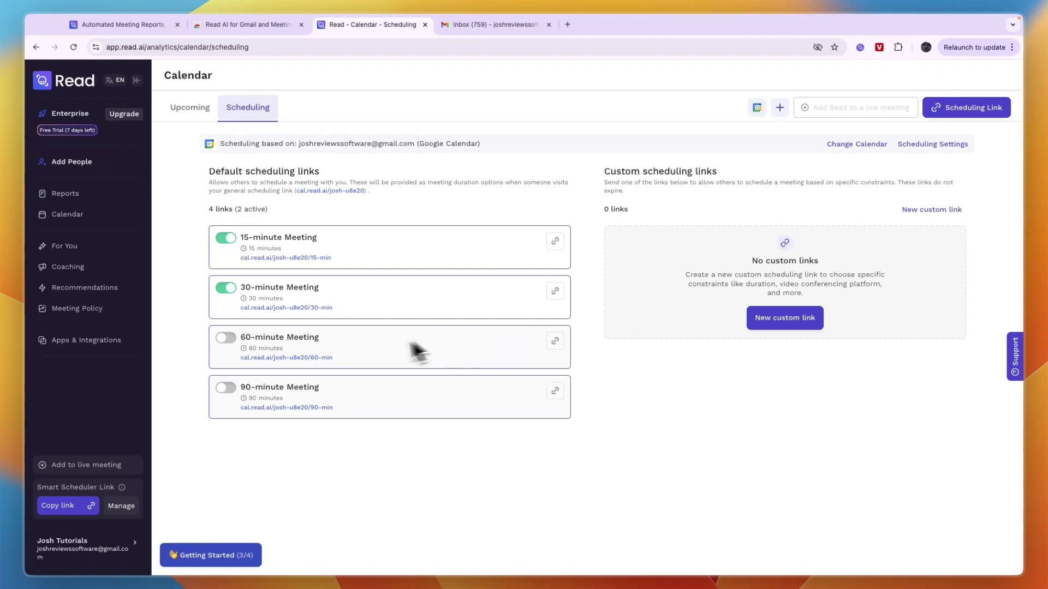
click(964, 107)
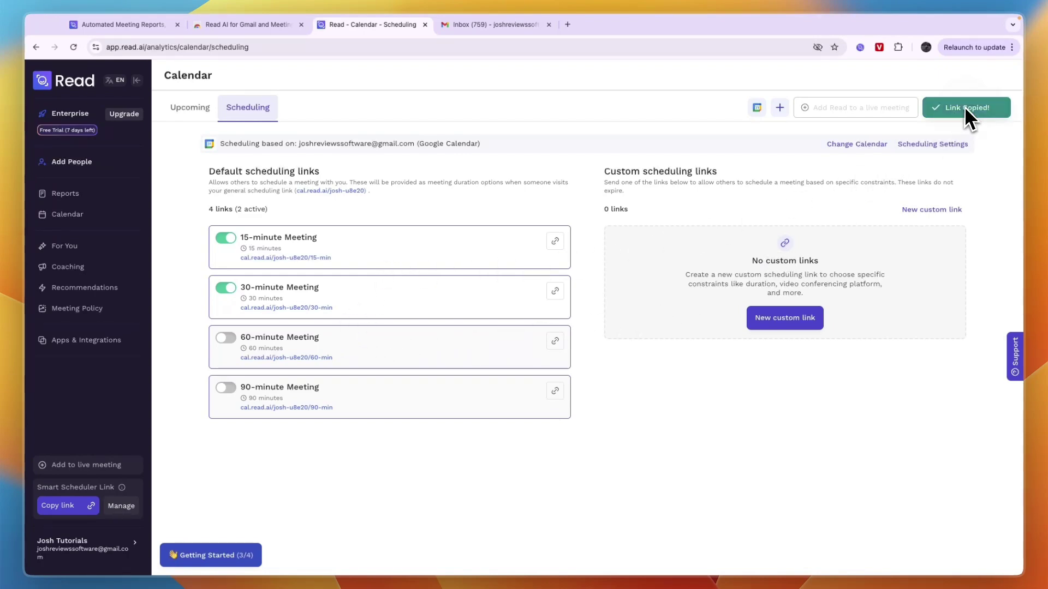
click(568, 24)
- Load the copied scheduling link and preview a 30-minute booking's best time options
key(ctrl+v)
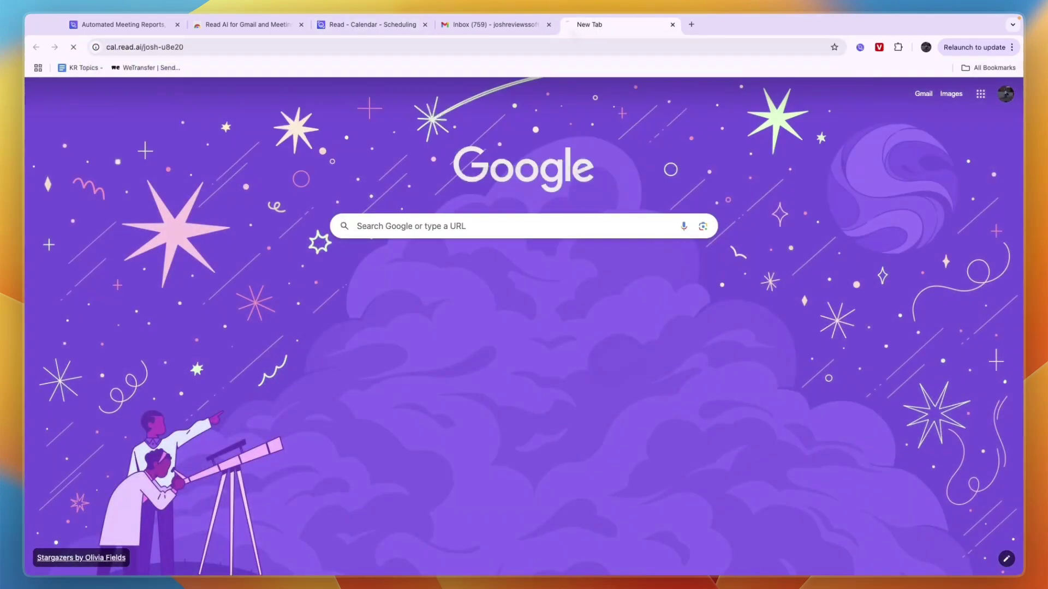
key(Return)
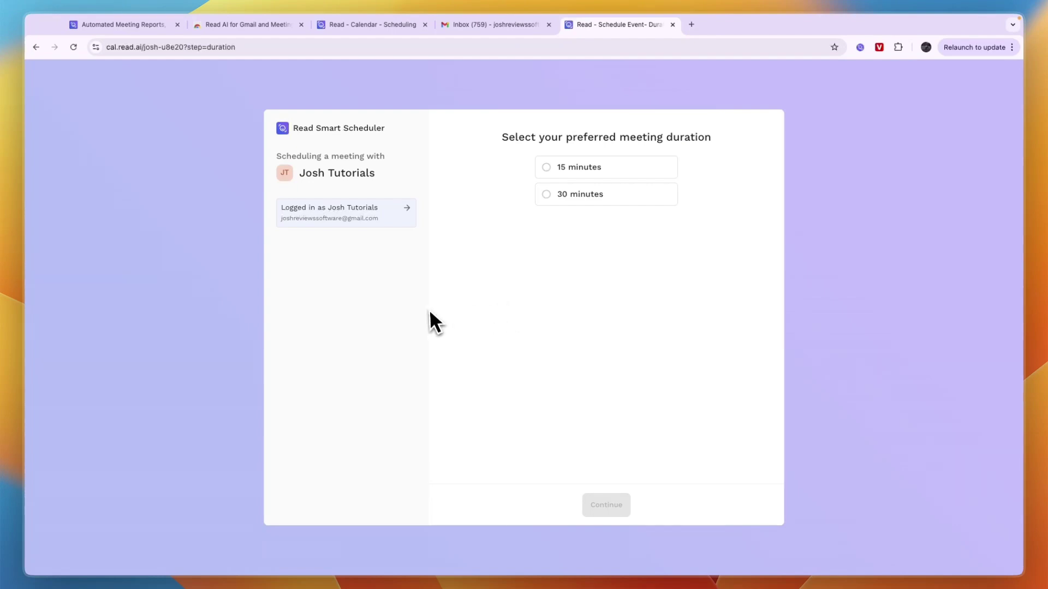
click(566, 173)
click(565, 194)
click(565, 167)
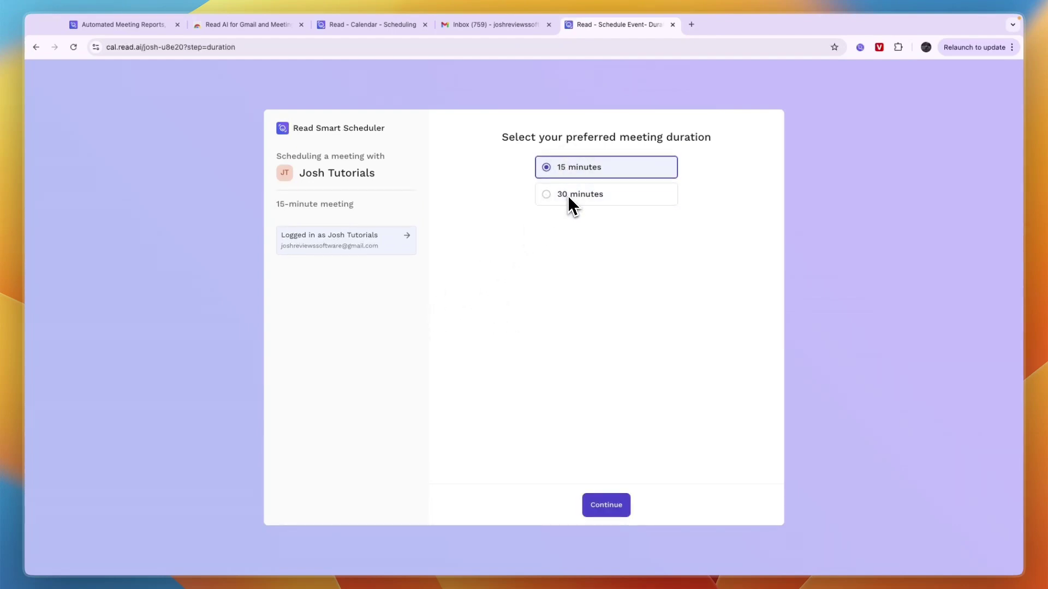
click(567, 195)
click(617, 509)
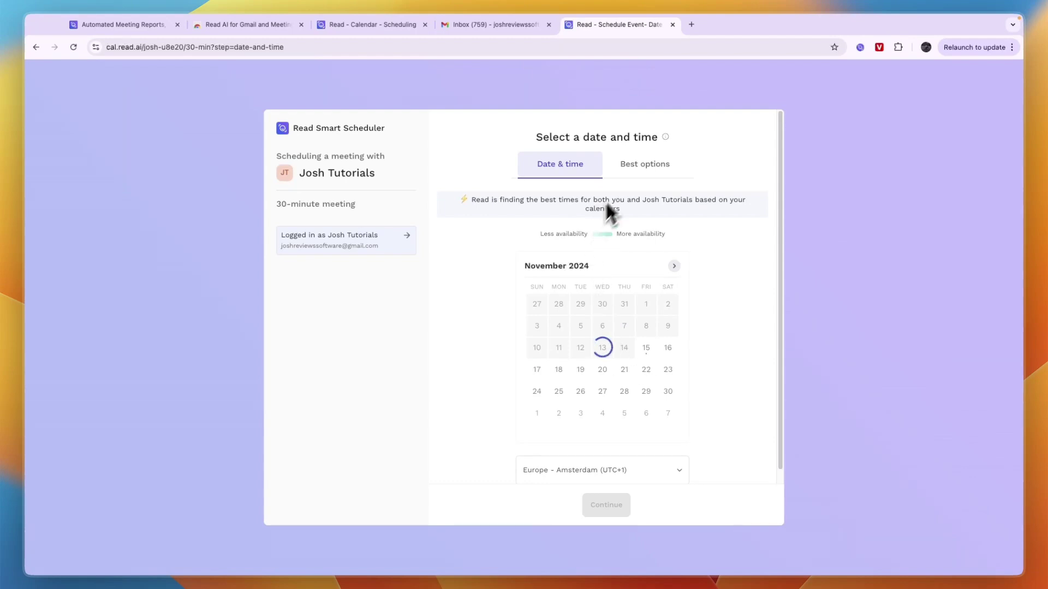
click(626, 167)
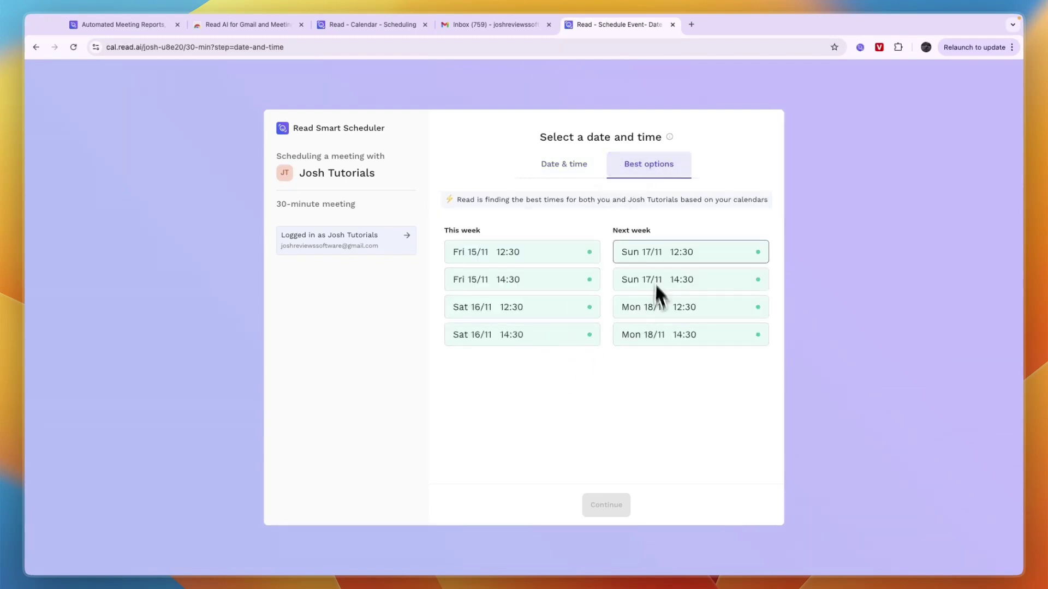
- Close the booking tab and look over the active Google Calendar integration's settings and synced calendar
click(673, 37)
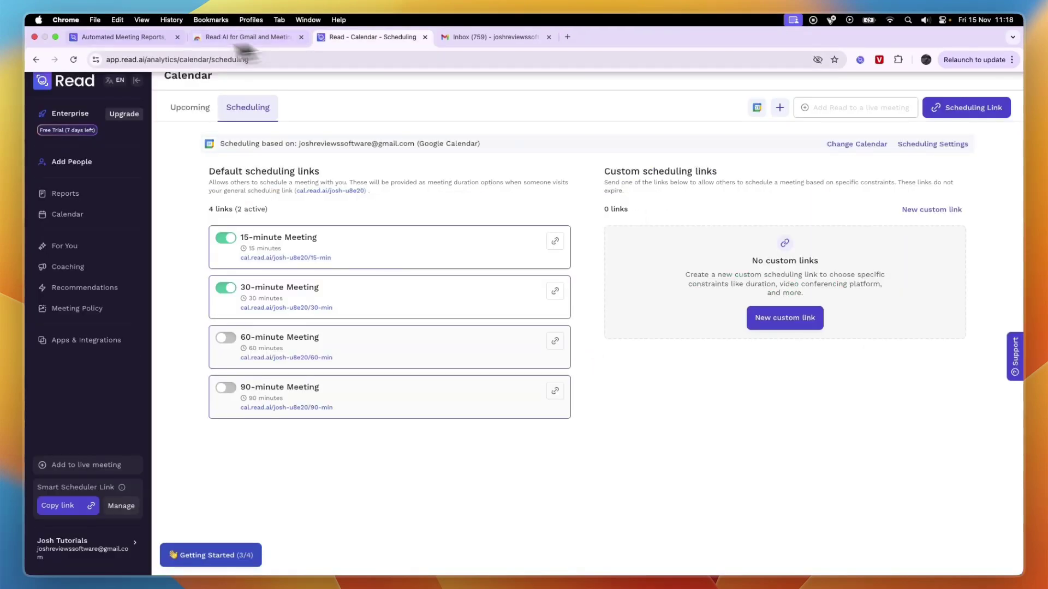
click(118, 339)
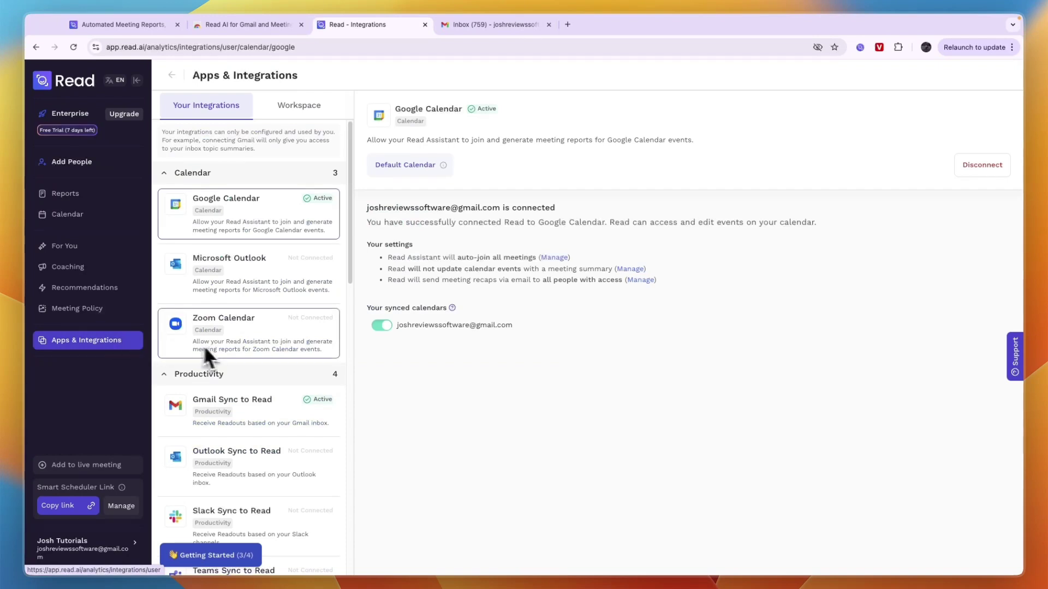
scroll(228, 354, down, 10)
scroll(232, 354, down, 8)
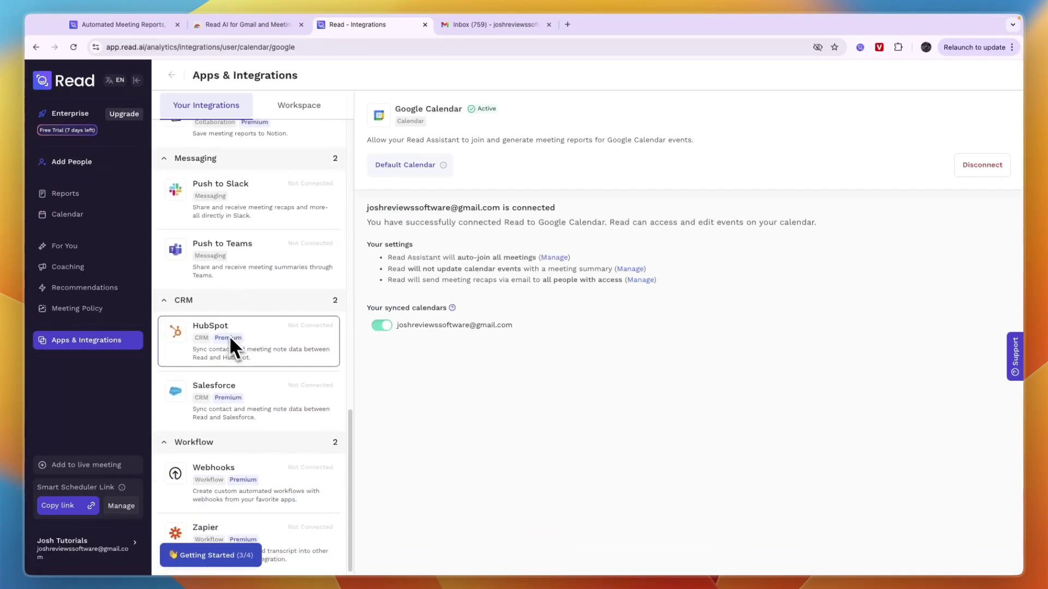
scroll(233, 428, down, 1)
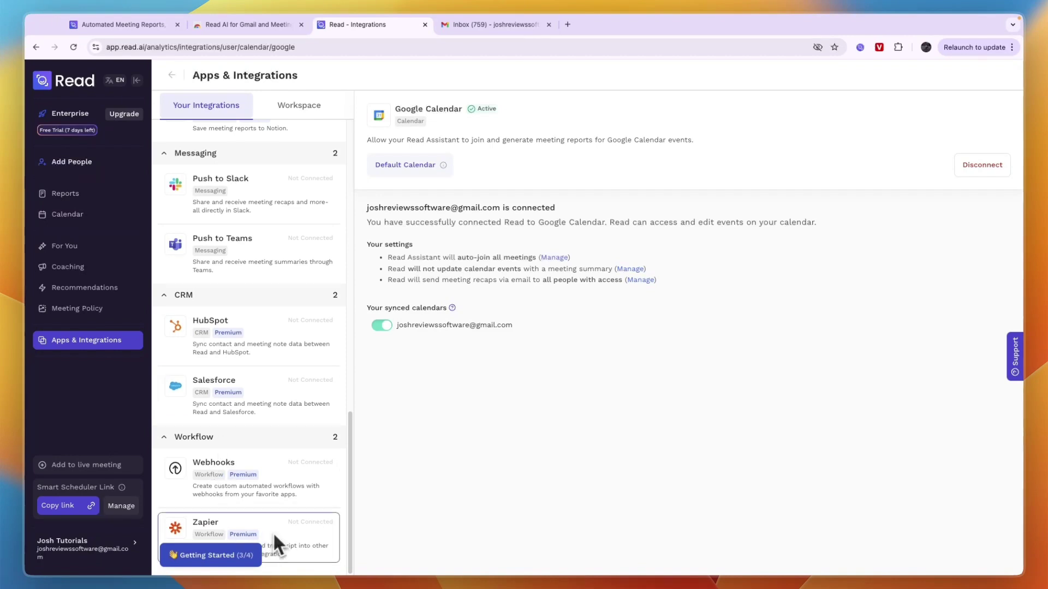
scroll(263, 400, up, 3)
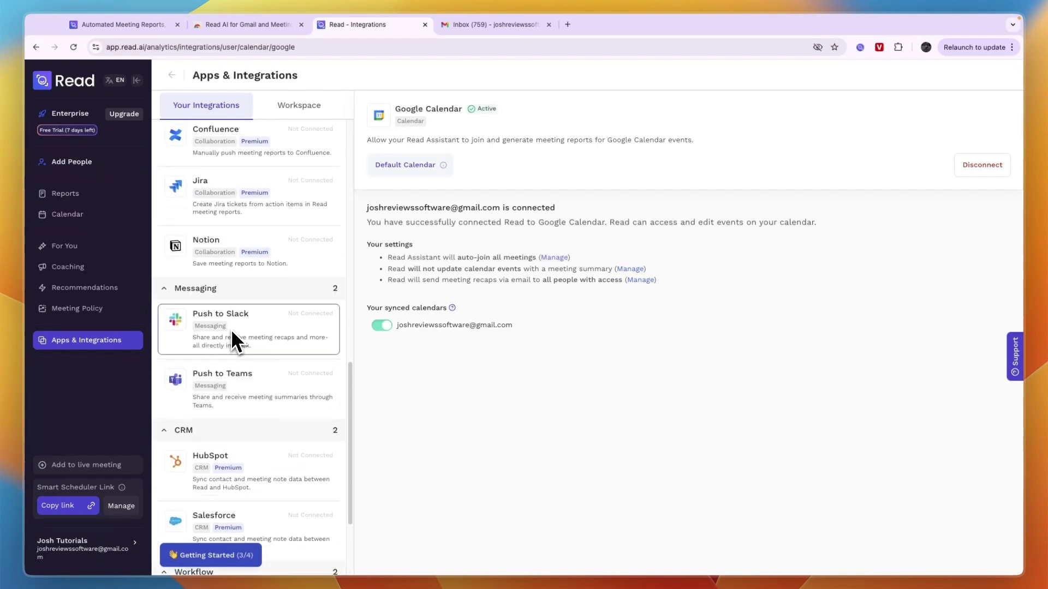
scroll(222, 382, up, 5)
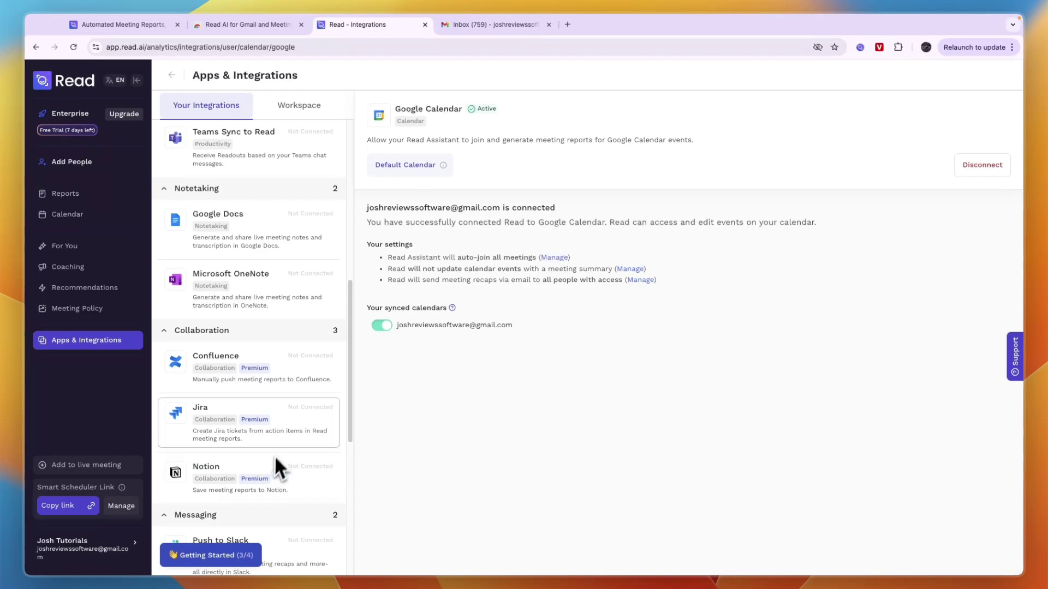
scroll(274, 455, up, 6)
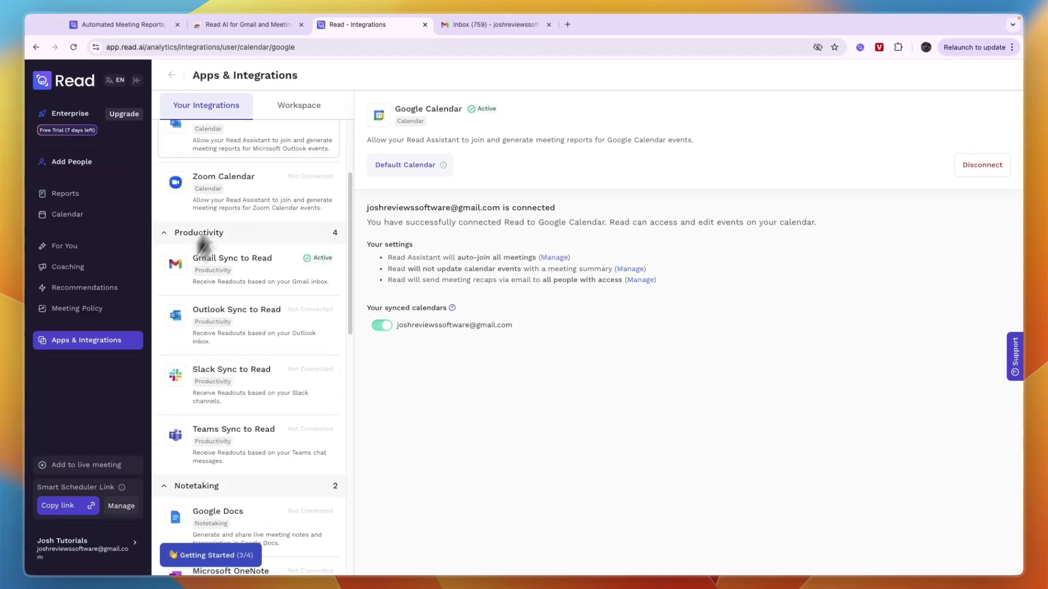
scroll(248, 202, up, 3)
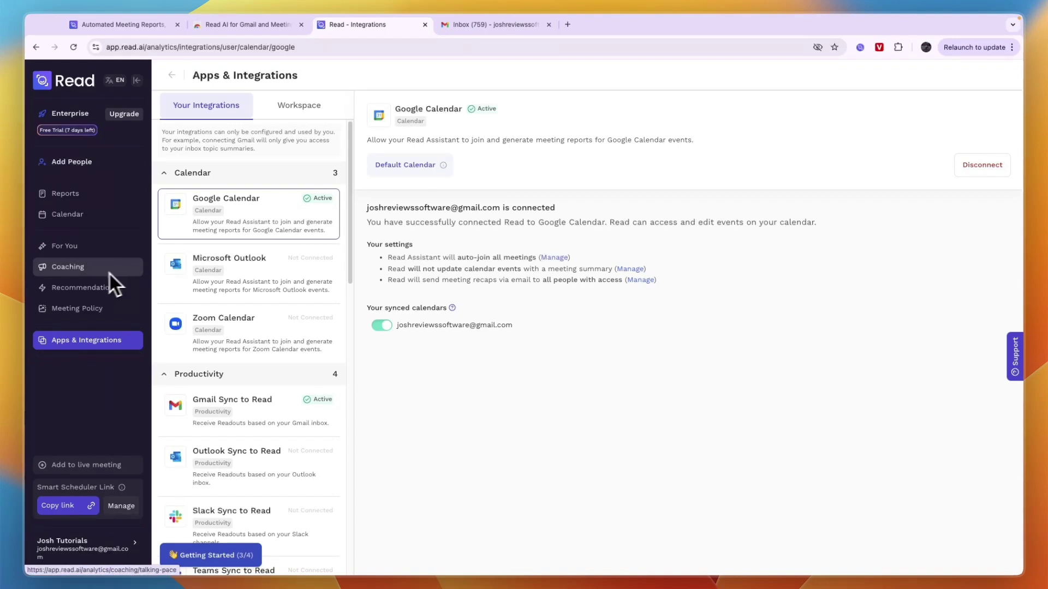
- View the Filler words, Non-inclusive terms, Interruptions, Bias, Charisma and Questions asked coaching metrics
click(70, 265)
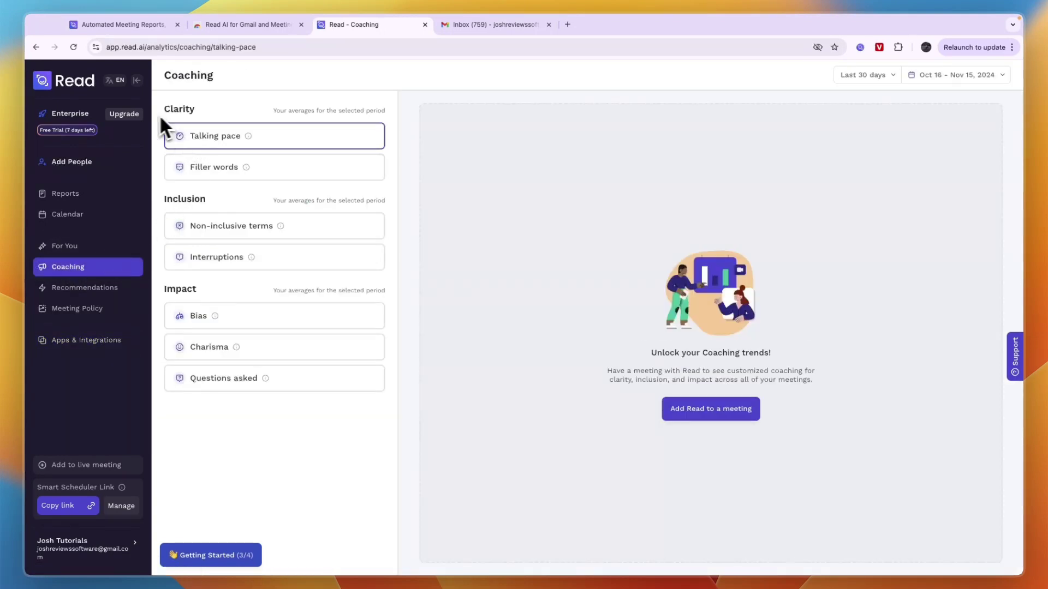
click(220, 173)
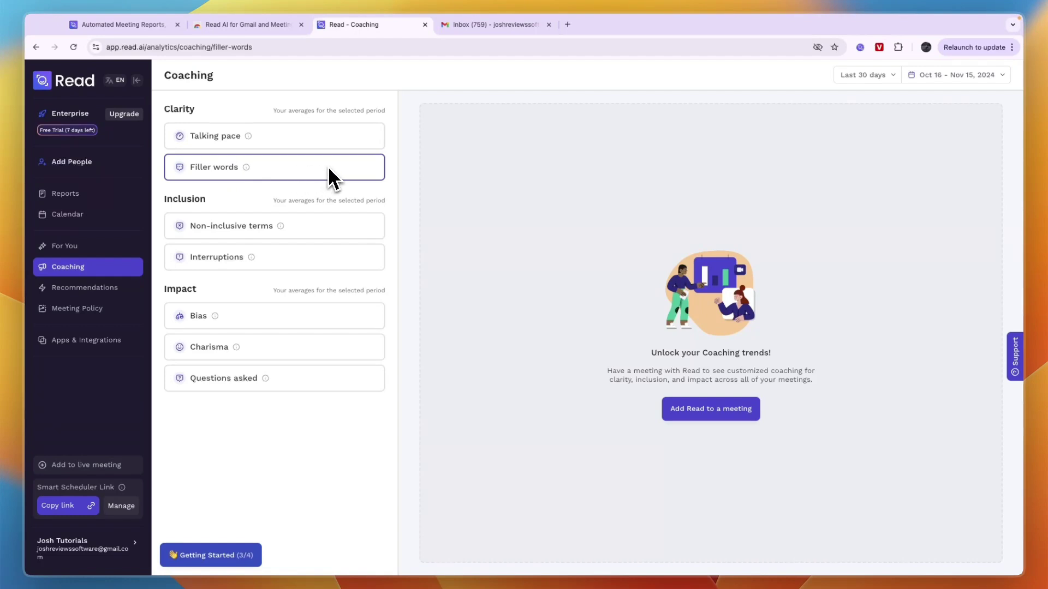
click(227, 232)
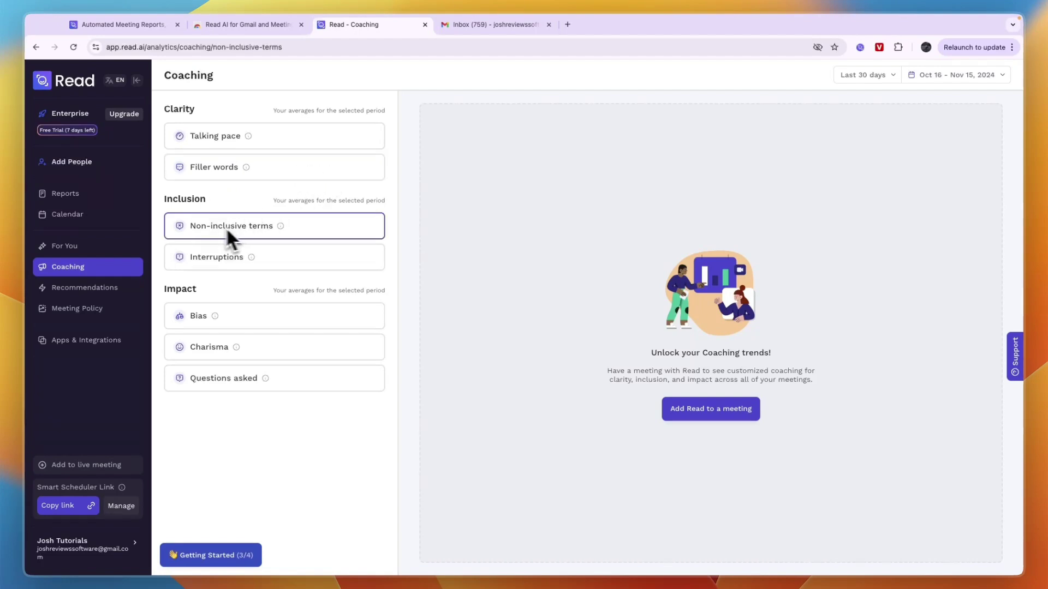
click(209, 256)
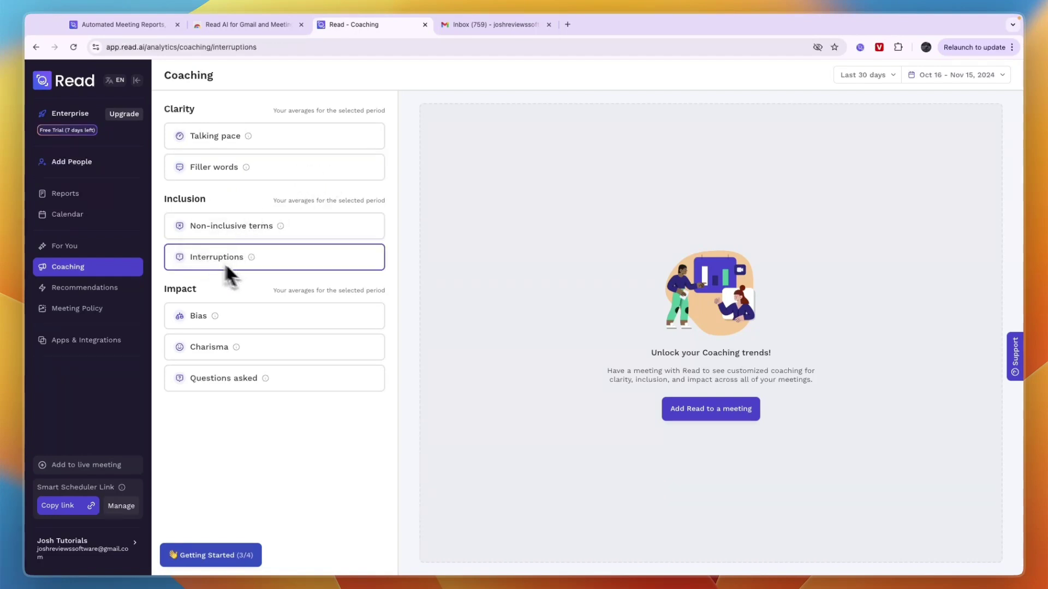
click(240, 311)
click(276, 350)
click(287, 385)
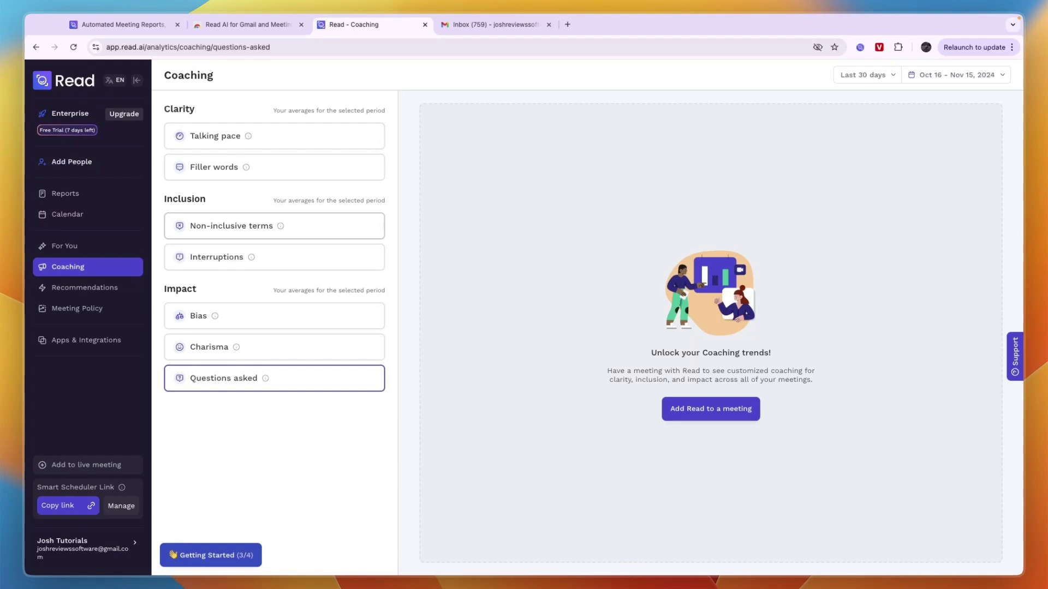
- Open the Sample - Meeting Report, pause its recording and browse the recap highlights
click(81, 193)
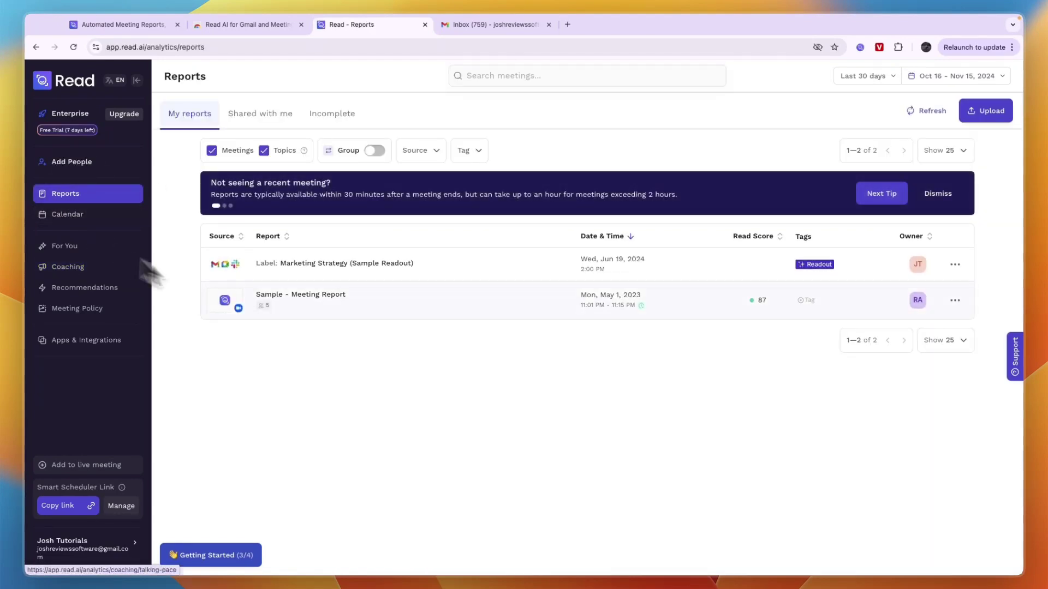
click(309, 299)
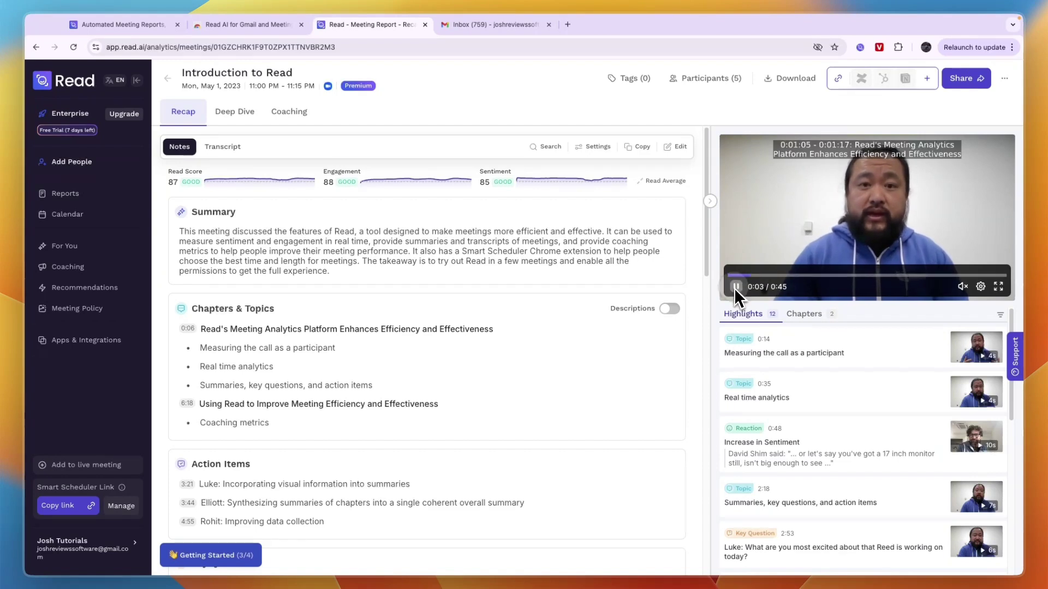
click(736, 286)
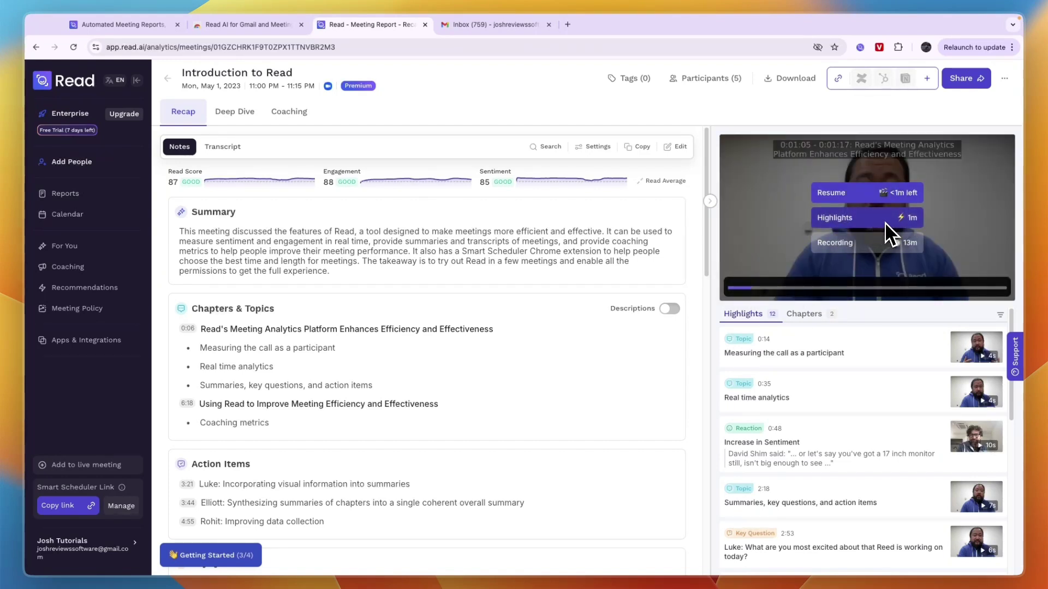
scroll(802, 336, down, 1)
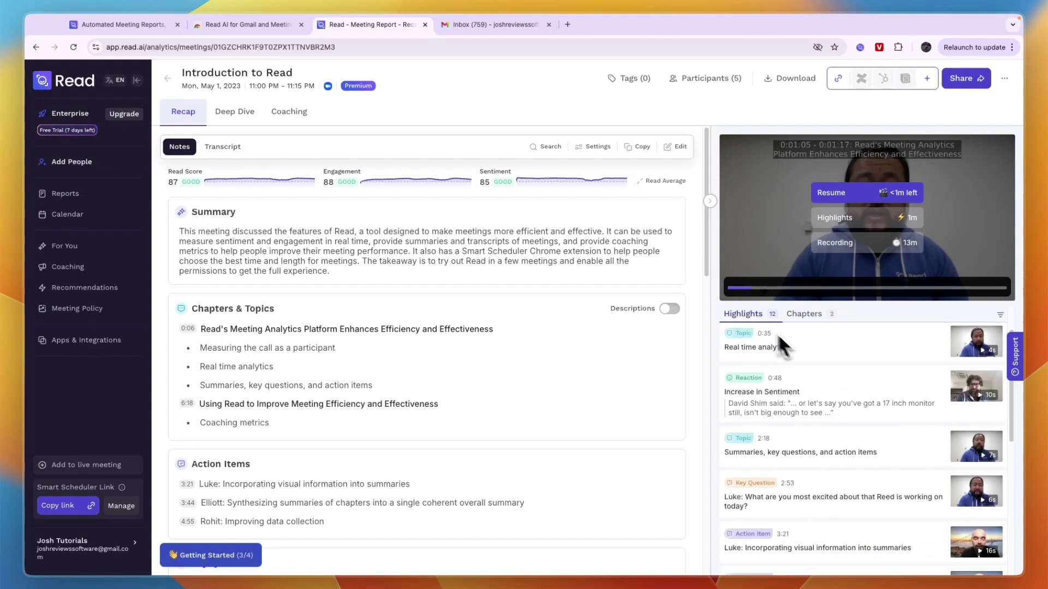
scroll(772, 376, down, 2)
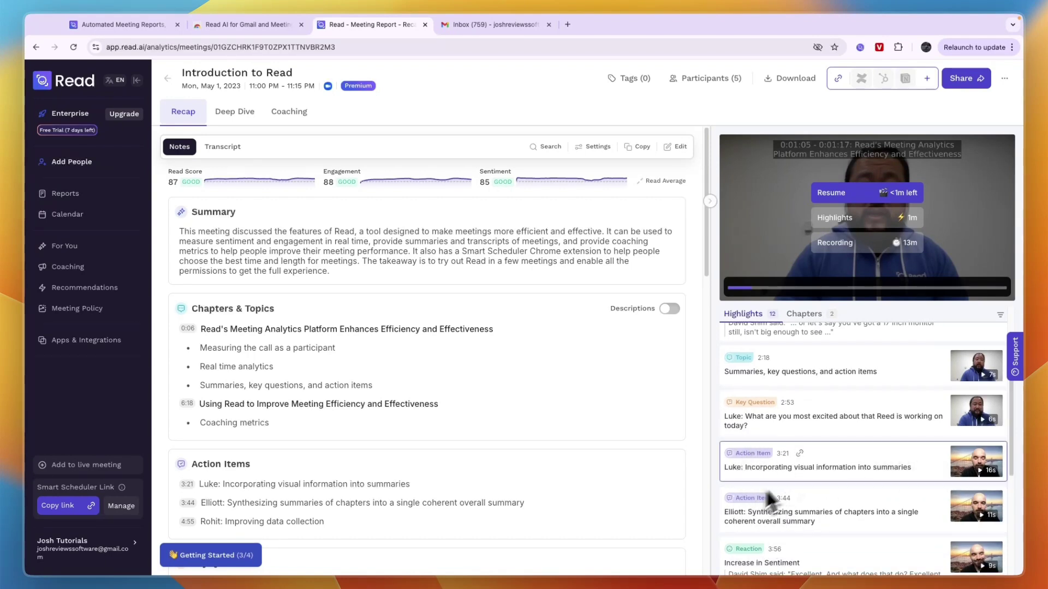
scroll(786, 468, down, 3)
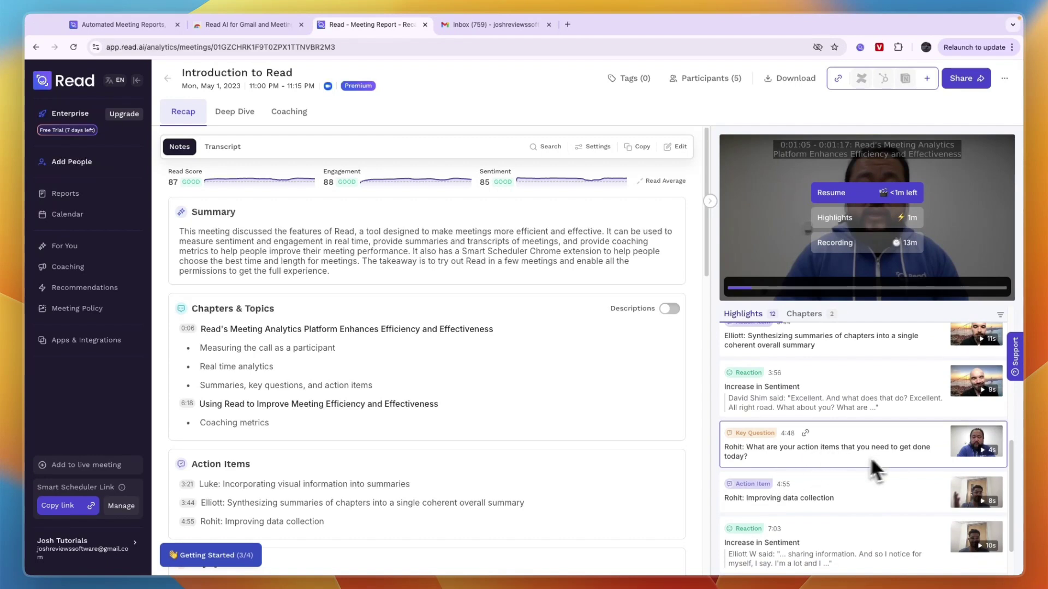
scroll(851, 464, down, 1)
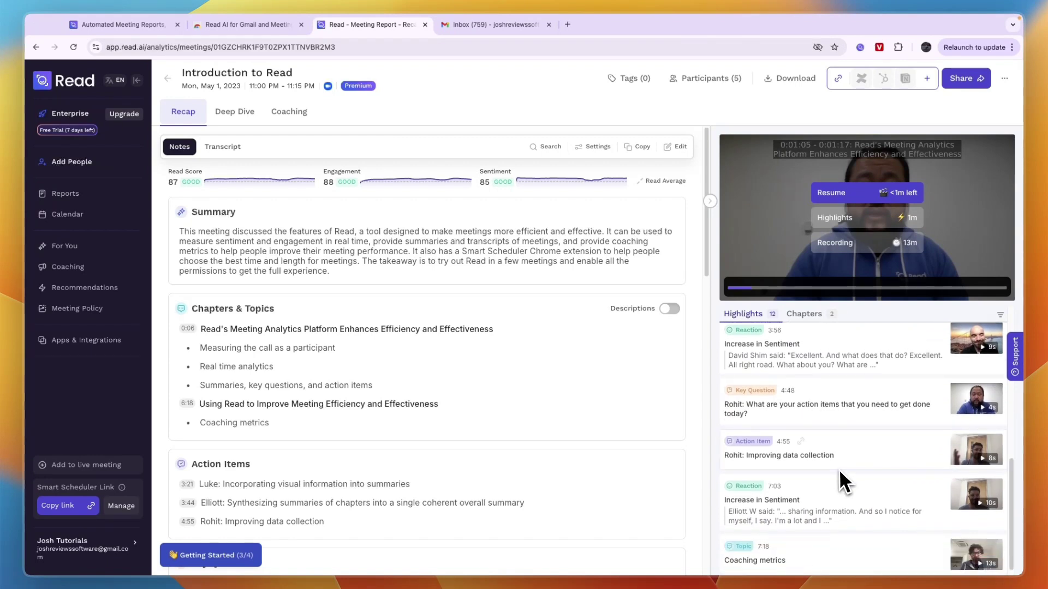
- Browse the report's chapters, notes and transcript, then show its Deep Dive participation breakdown
click(813, 316)
scroll(281, 404, down, 2)
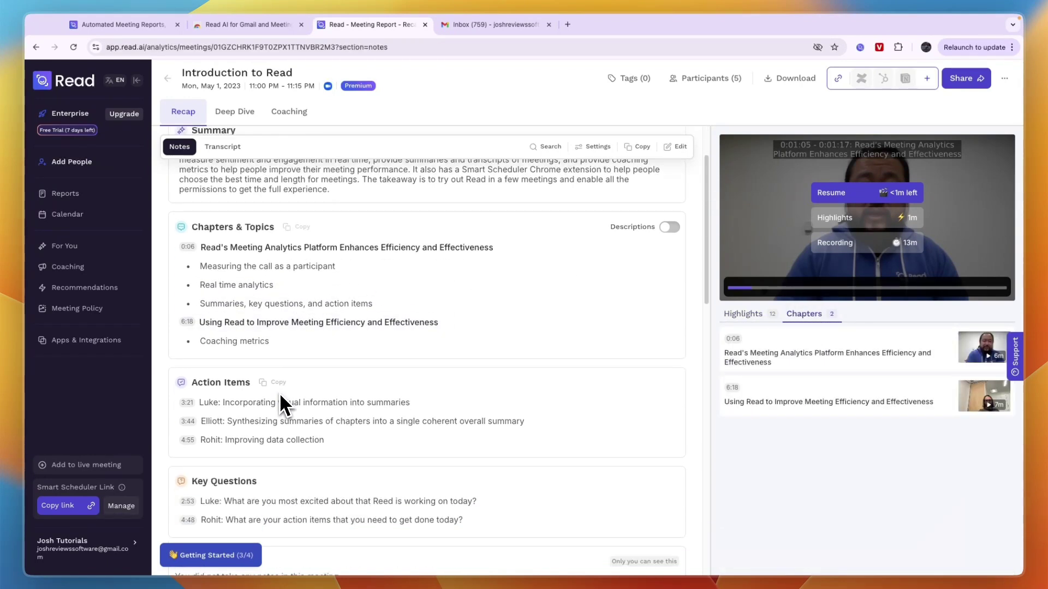
scroll(281, 404, down, 2)
scroll(299, 267, up, 3)
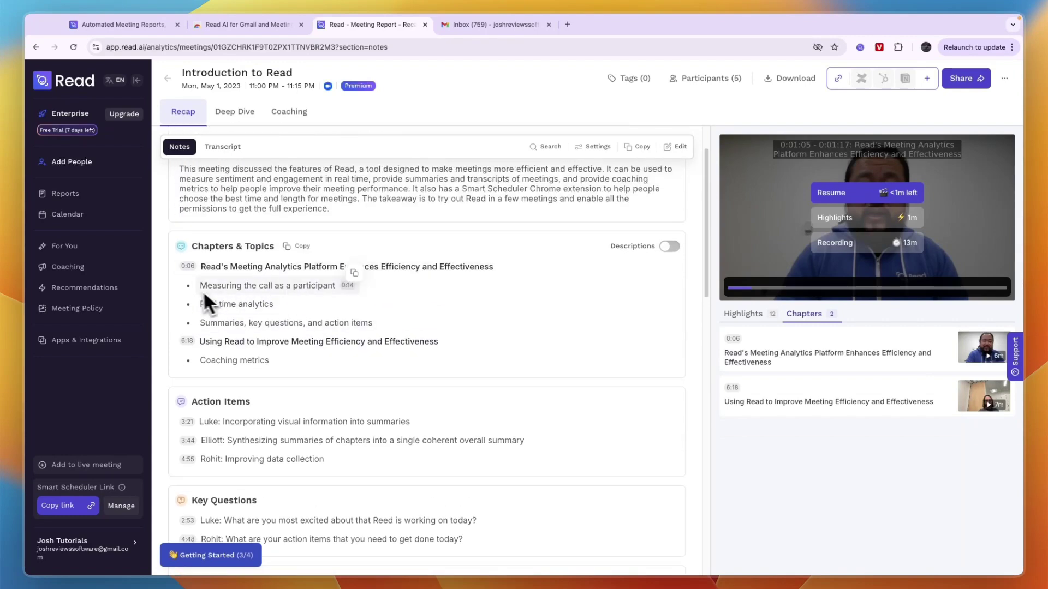
scroll(318, 369, down, 2)
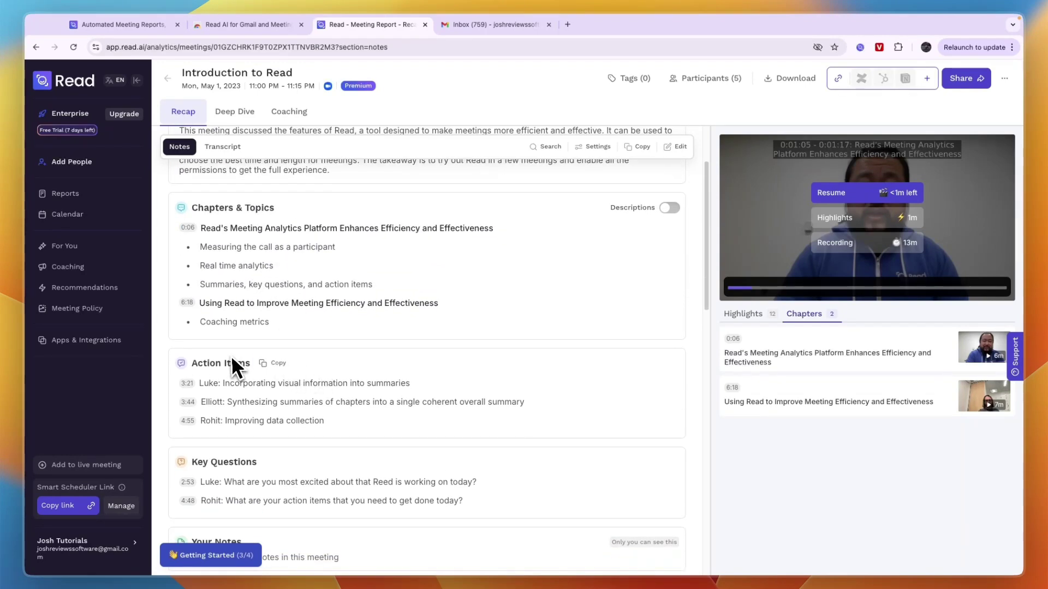
scroll(229, 416, up, 2)
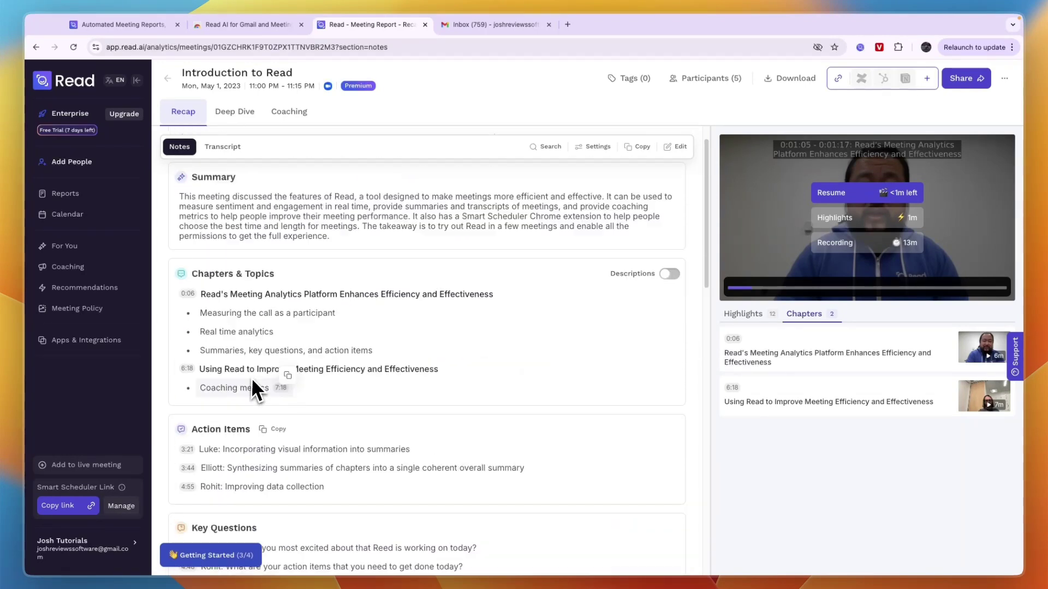
scroll(257, 386, down, 8)
scroll(252, 327, up, 10)
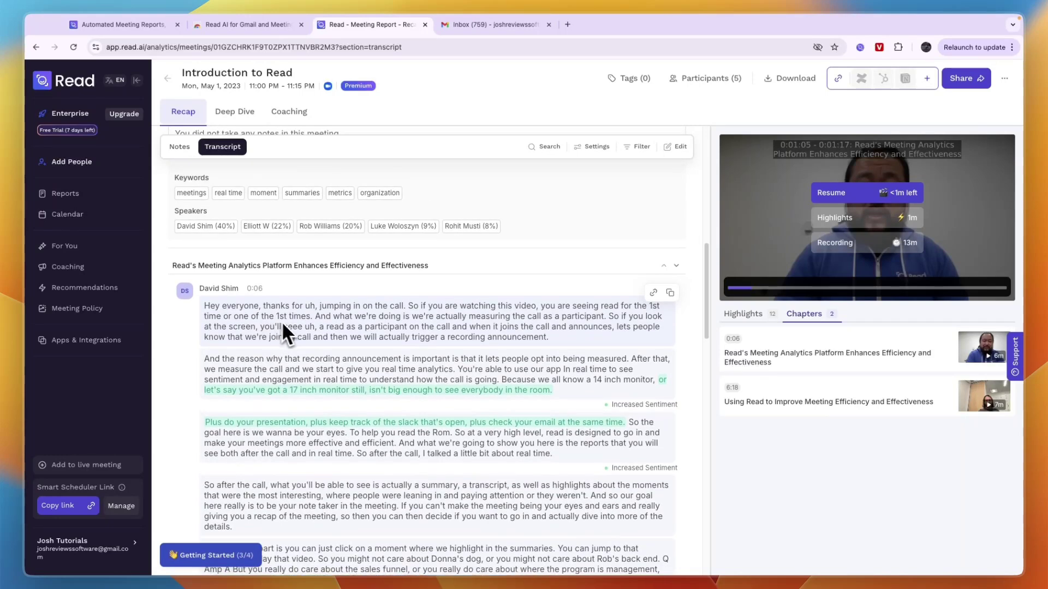
click(234, 111)
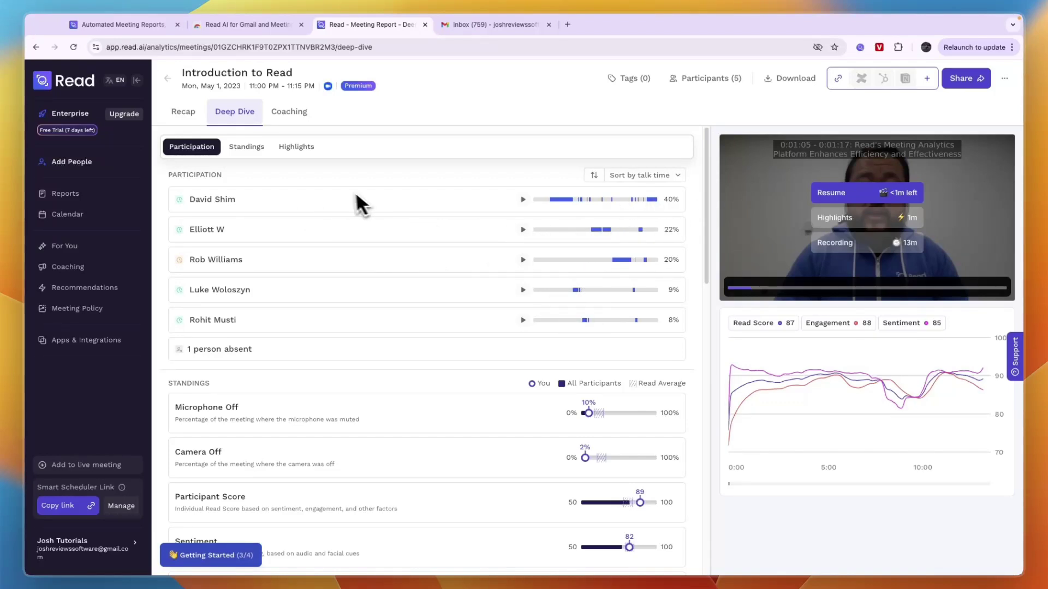
- Browse the Deep Dive's Highlights and Standings sections, selecting the Microphone Off and Charisma text
click(252, 159)
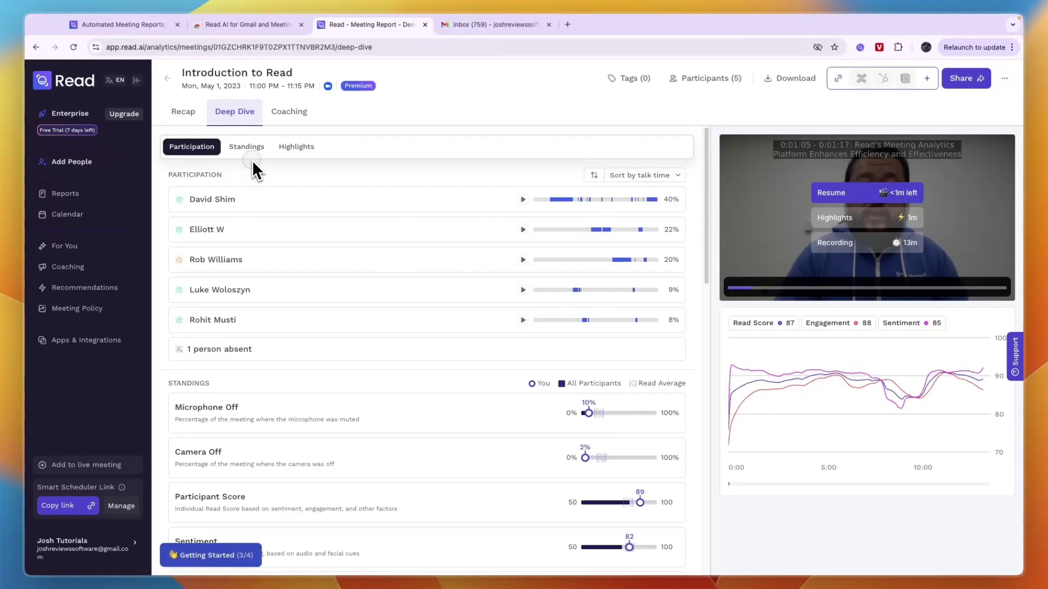
click(298, 151)
click(246, 147)
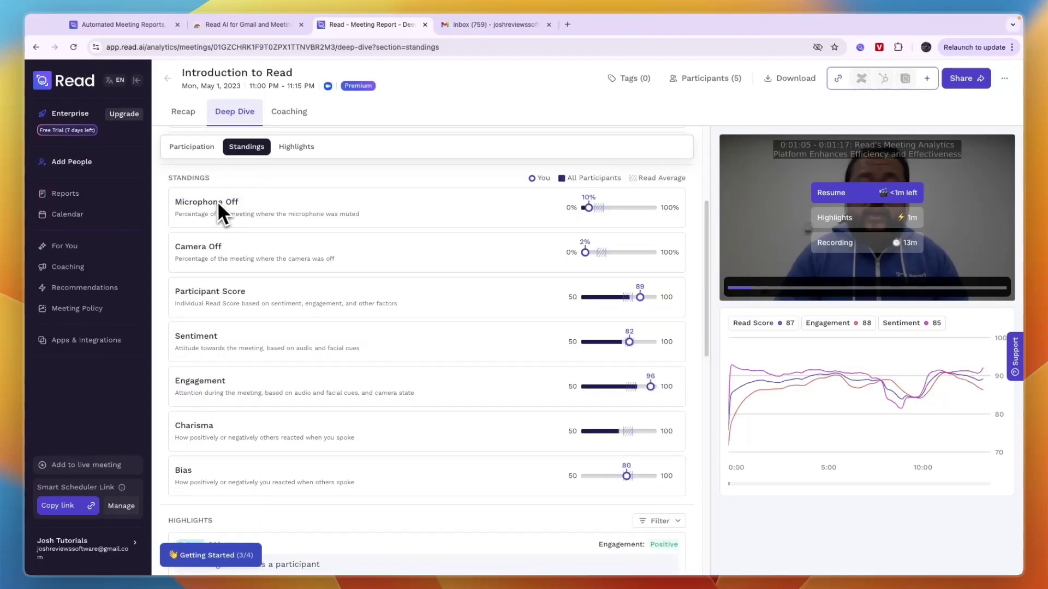
triple_click(180, 204)
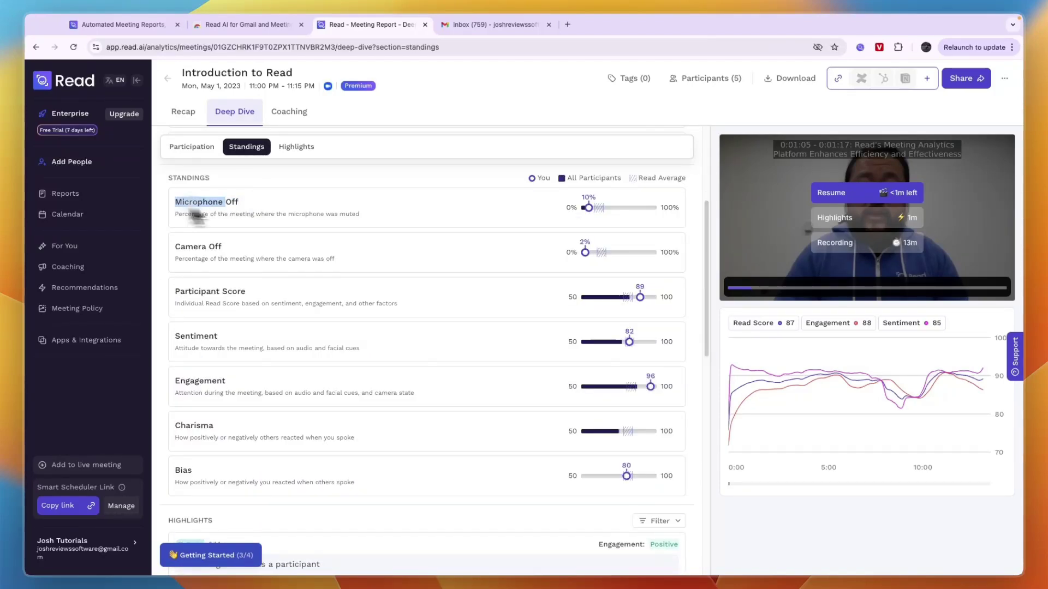
click(258, 219)
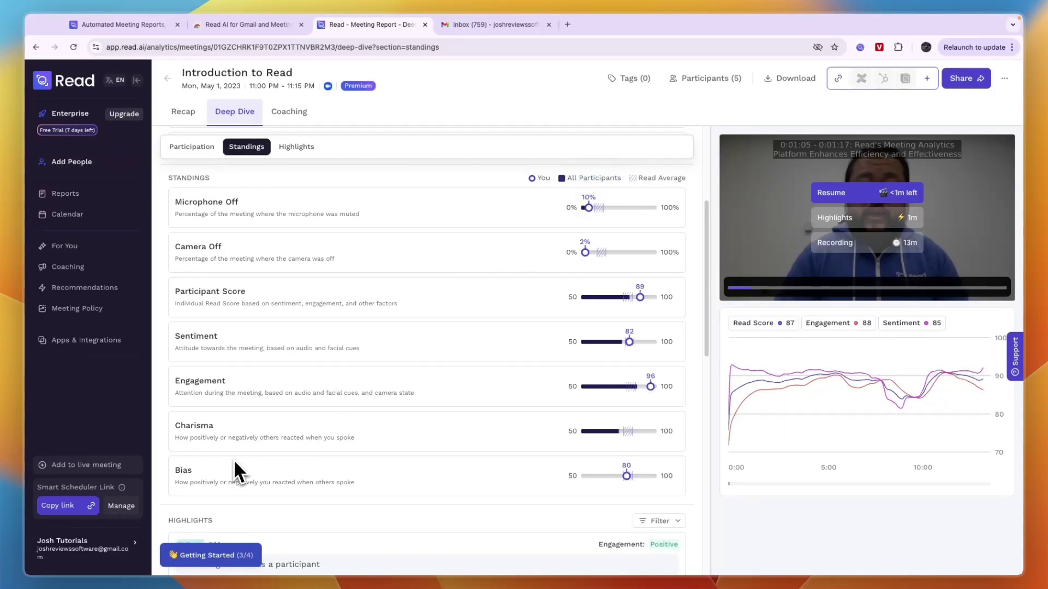
drag(226, 438, 260, 454)
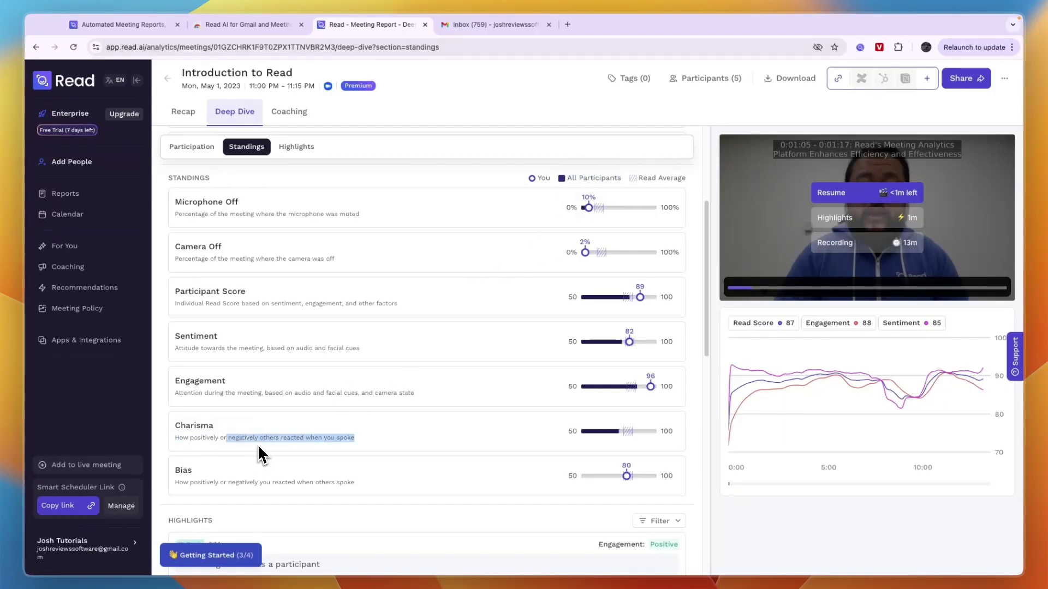
click(308, 455)
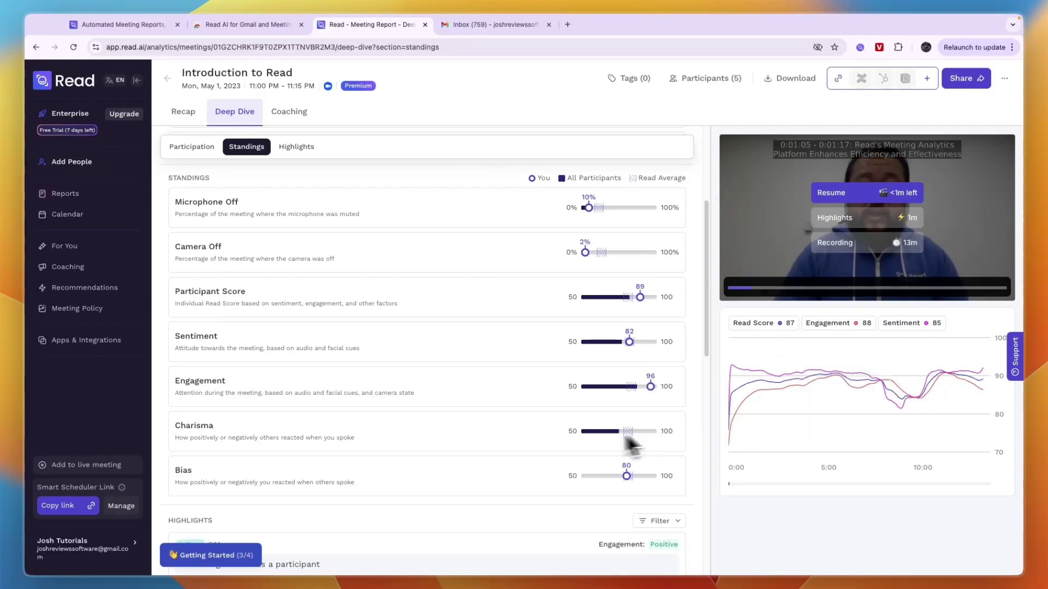
scroll(519, 355, up, 4)
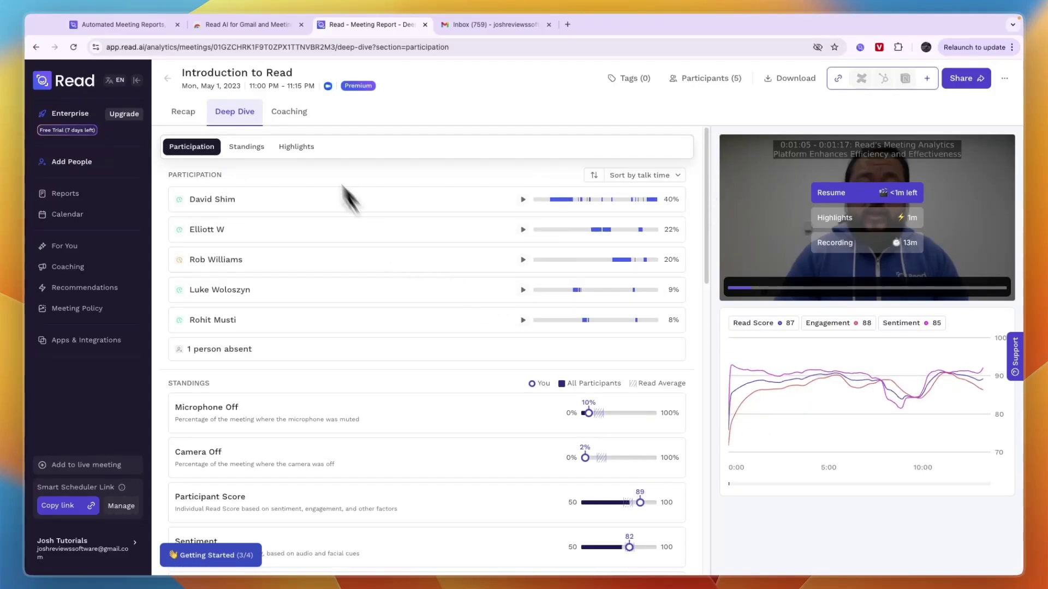
- Show the Introduction to Read coaching feedback: 212 wpm talking pace and 15 filler words
click(282, 114)
click(167, 80)
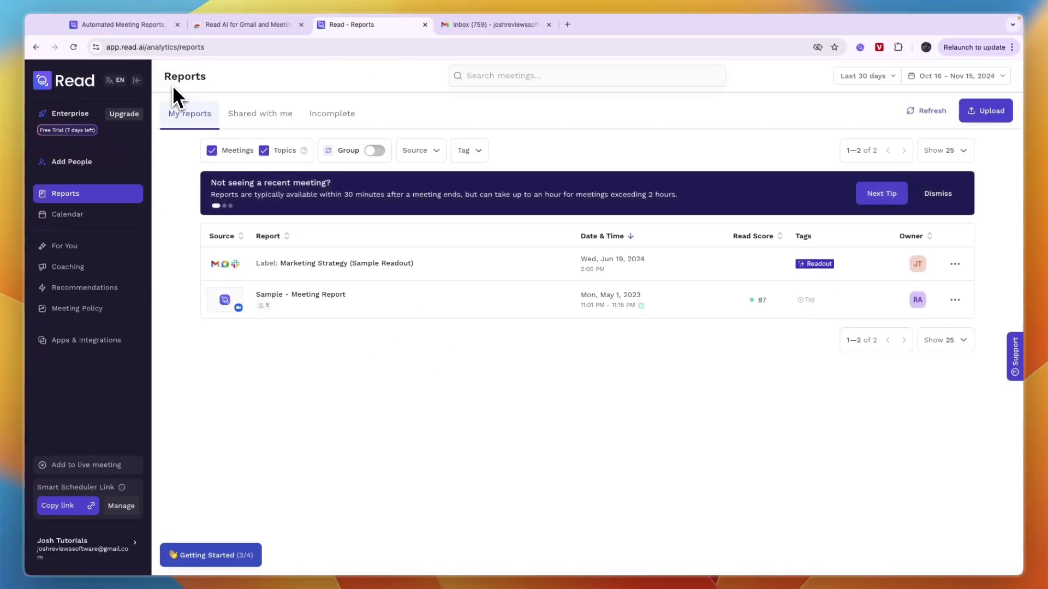
click(260, 294)
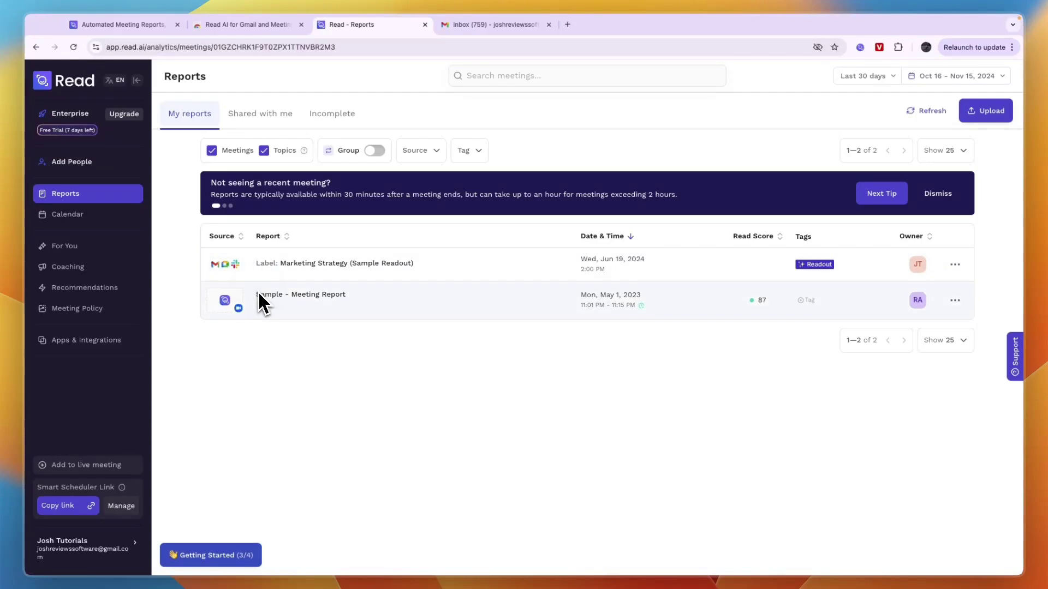
click(295, 115)
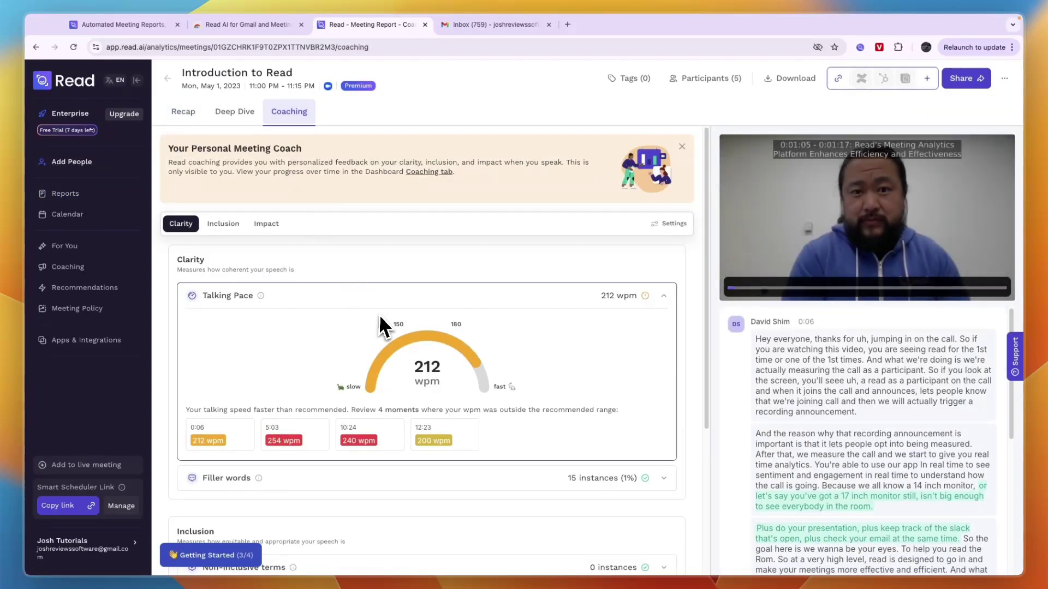
- Review the coaching scores with Charisma and Bias per-participant details expanded, then go to the Gmail inbox
scroll(315, 345, down, 1)
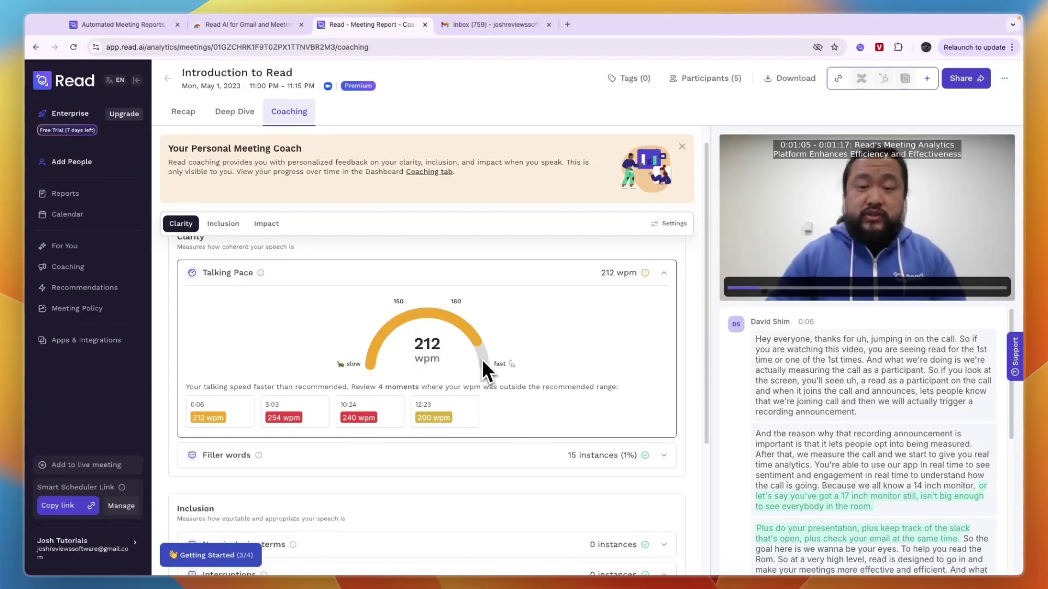
scroll(336, 403, down, 3)
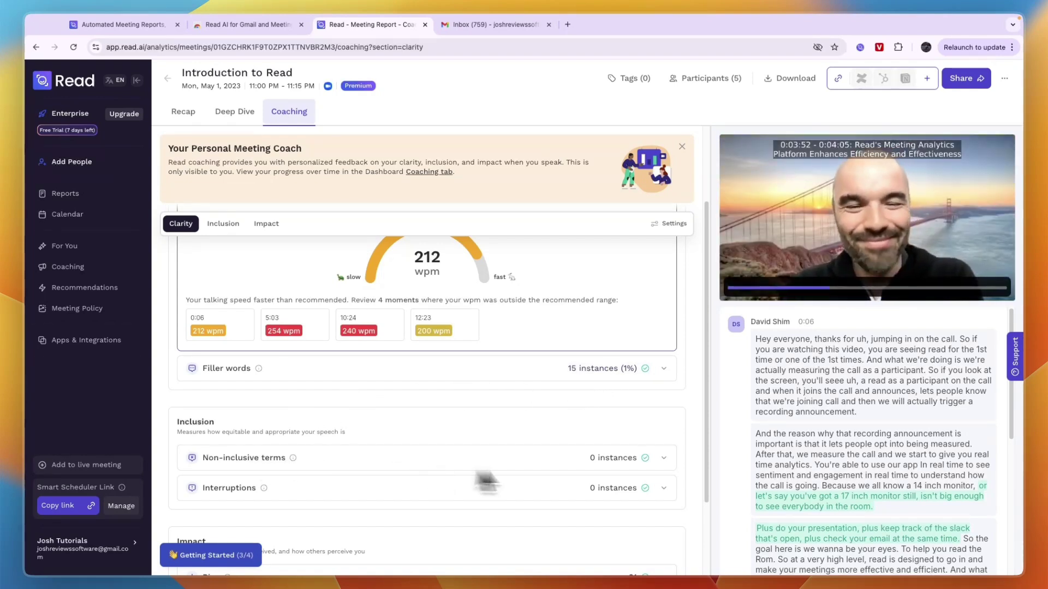
scroll(613, 503, down, 2)
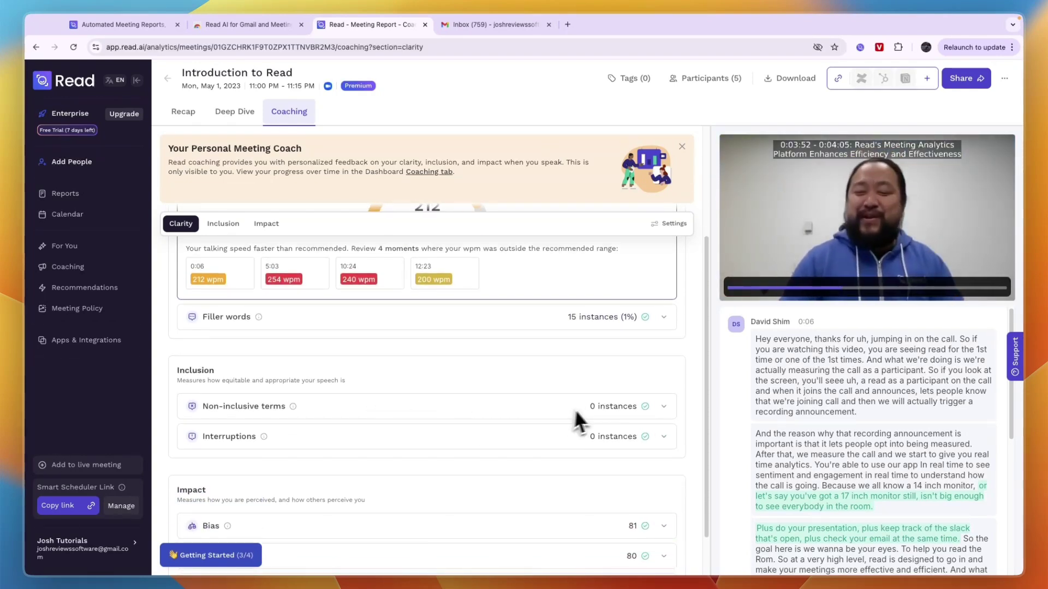
scroll(584, 458, down, 2)
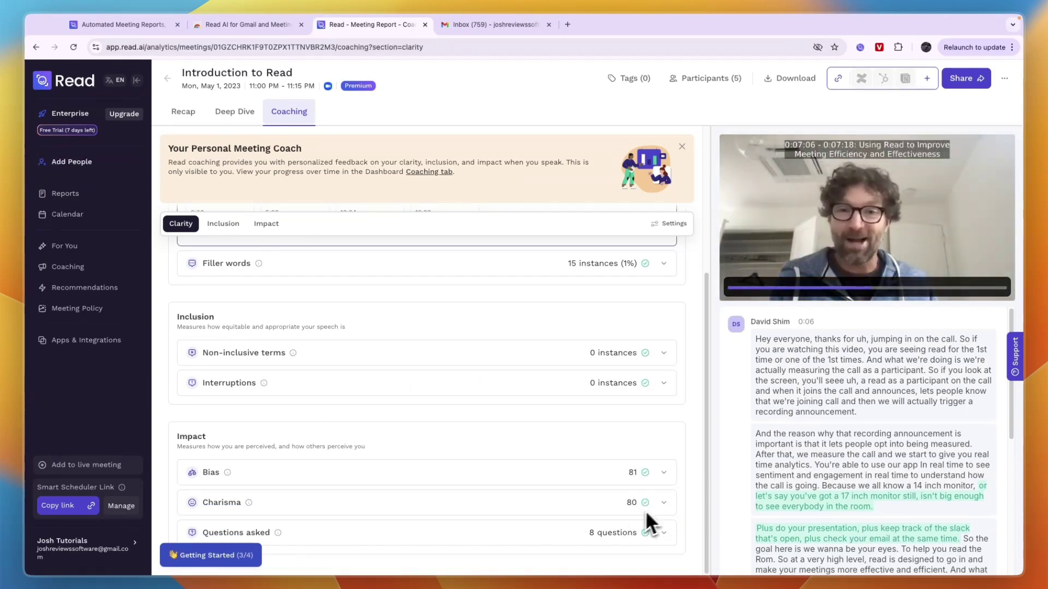
click(646, 506)
scroll(562, 473, down, 3)
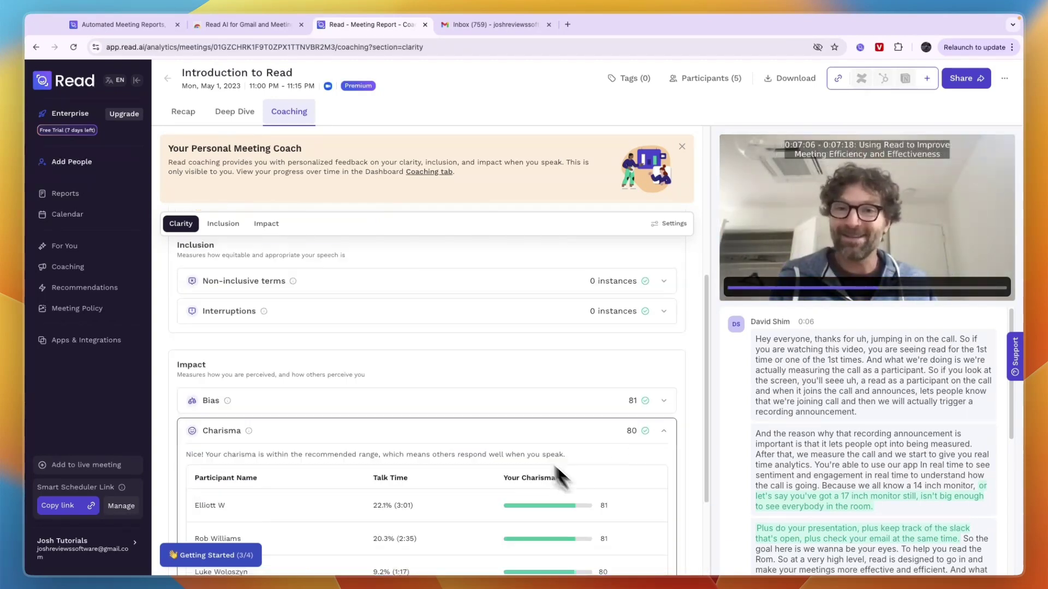
click(511, 384)
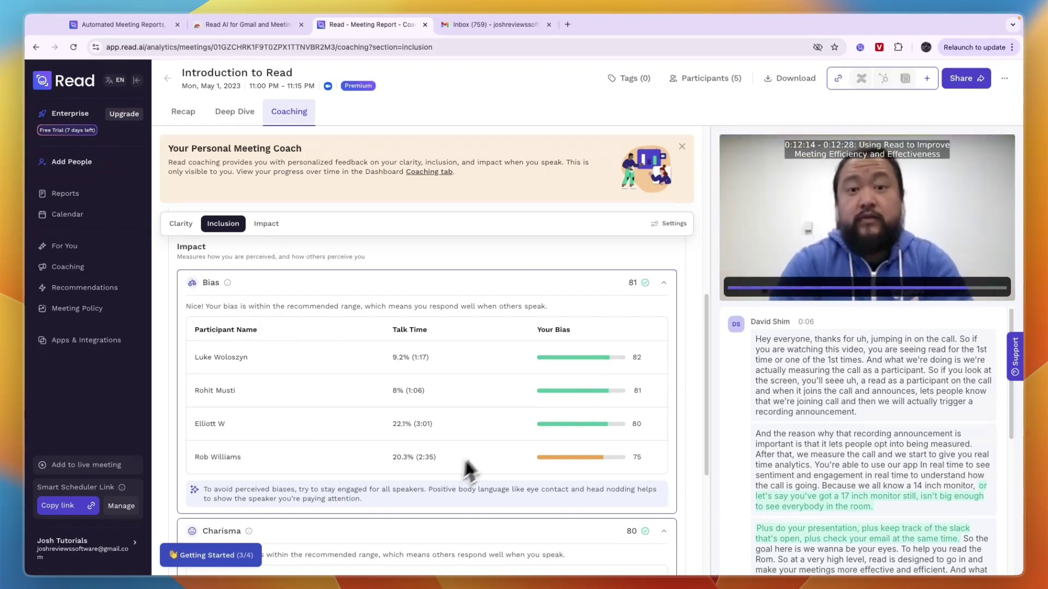
scroll(384, 367, down, 5)
scroll(369, 350, up, 15)
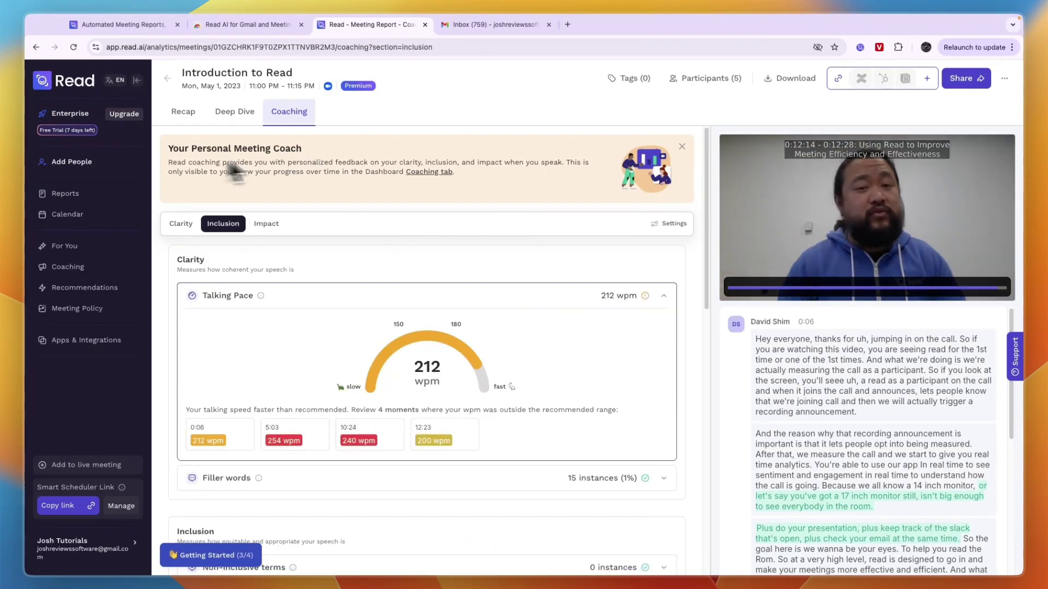
click(484, 25)
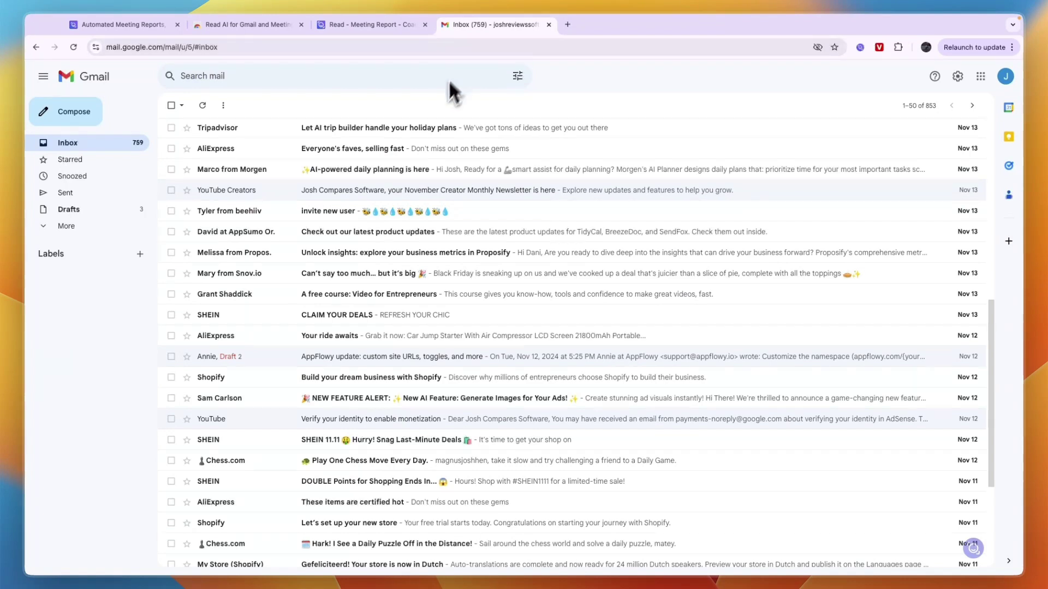
- In the free video course email, reject the first AI-drafted reply and accept a regenerated one
click(334, 300)
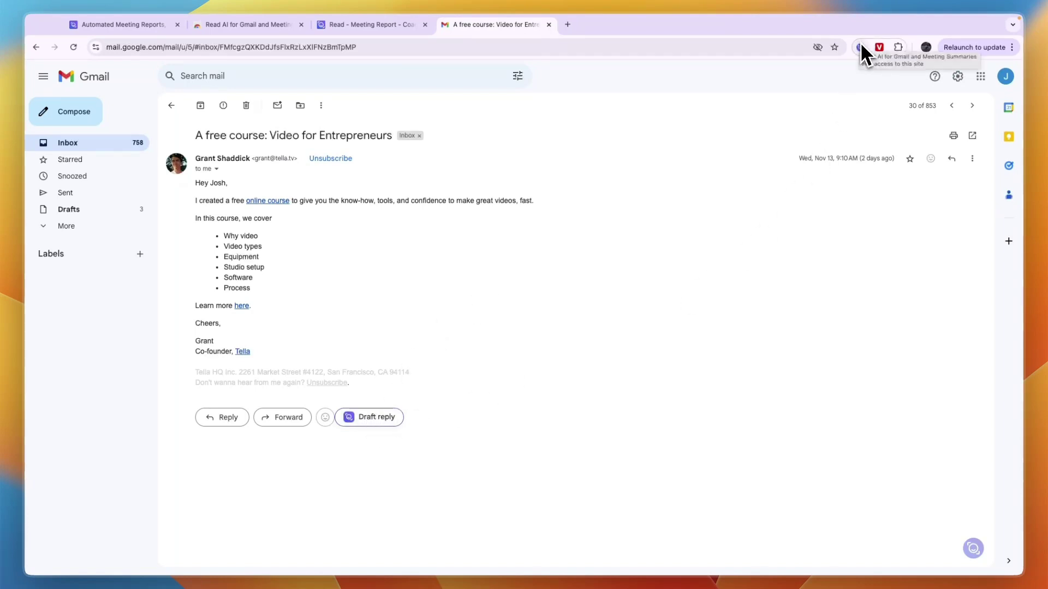
click(368, 416)
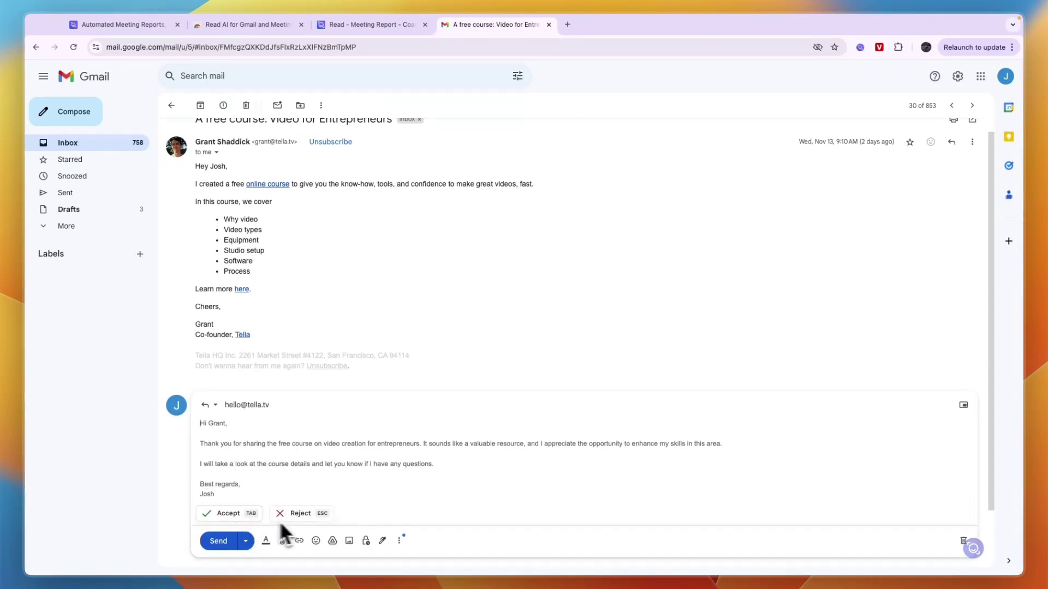
click(301, 515)
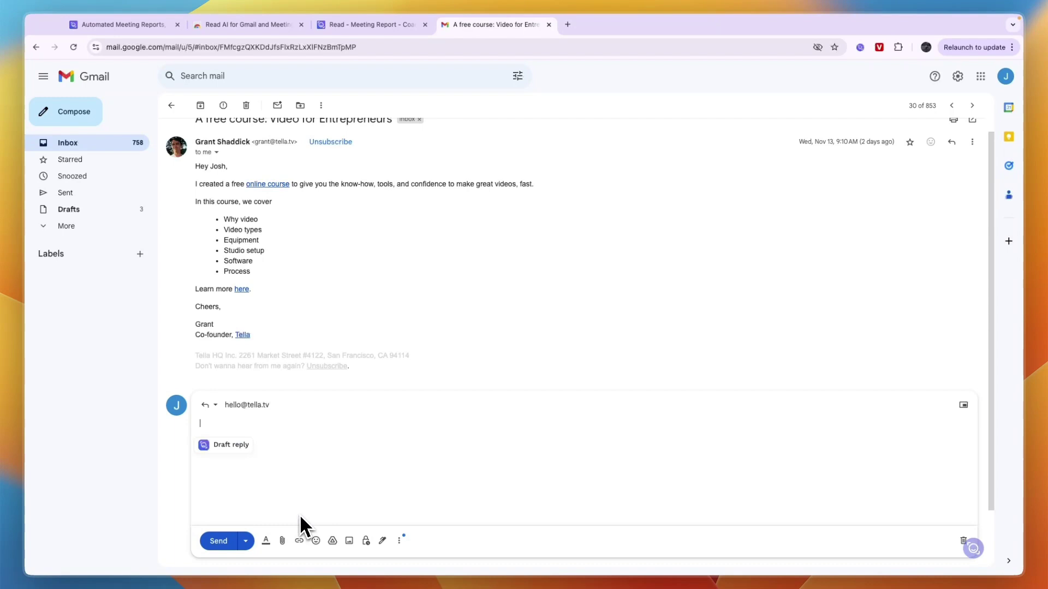
click(234, 443)
click(219, 509)
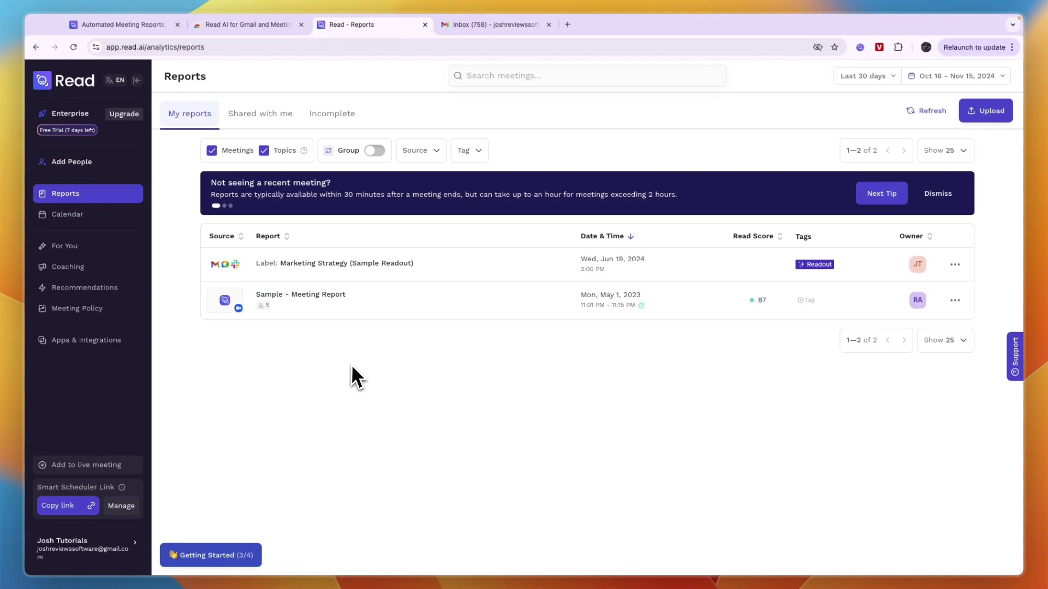
- Start a new workspace named for the tutorials organization and accept the Data Processing Agreement
click(68, 162)
click(491, 255)
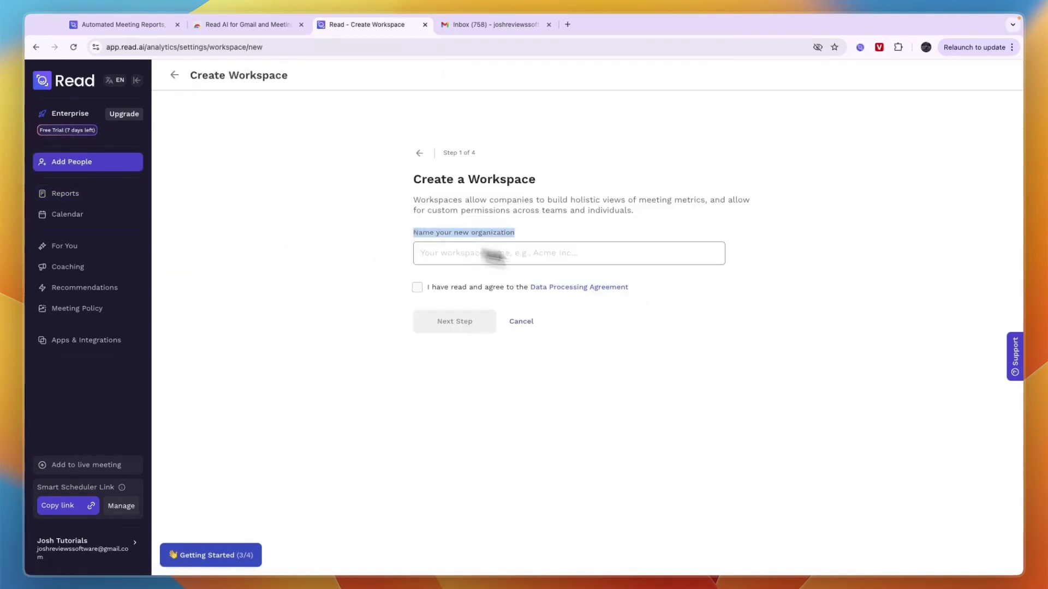
text(dani)
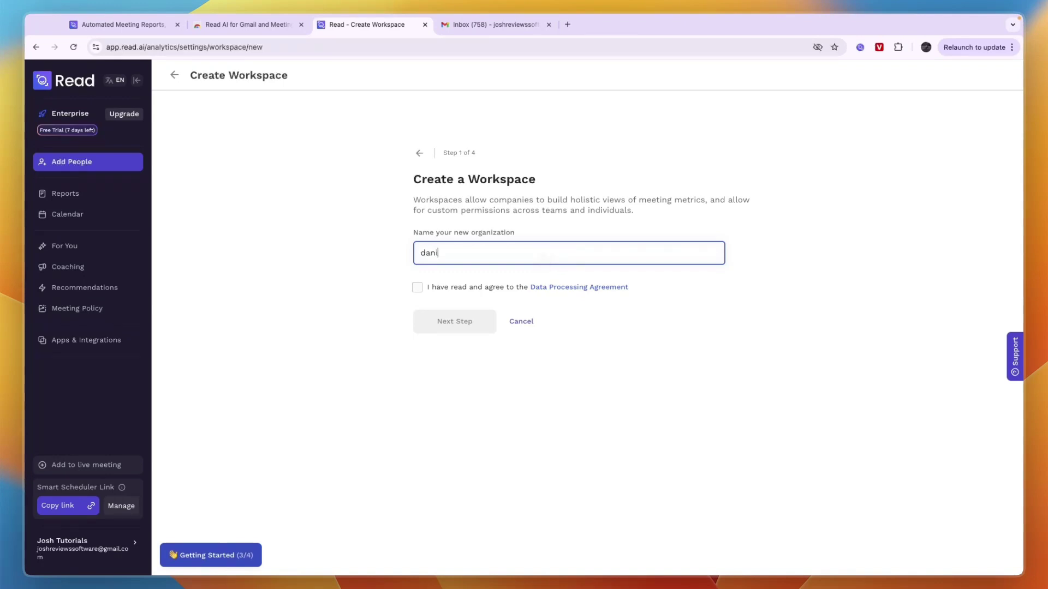
text('s tutorials)
click(420, 288)
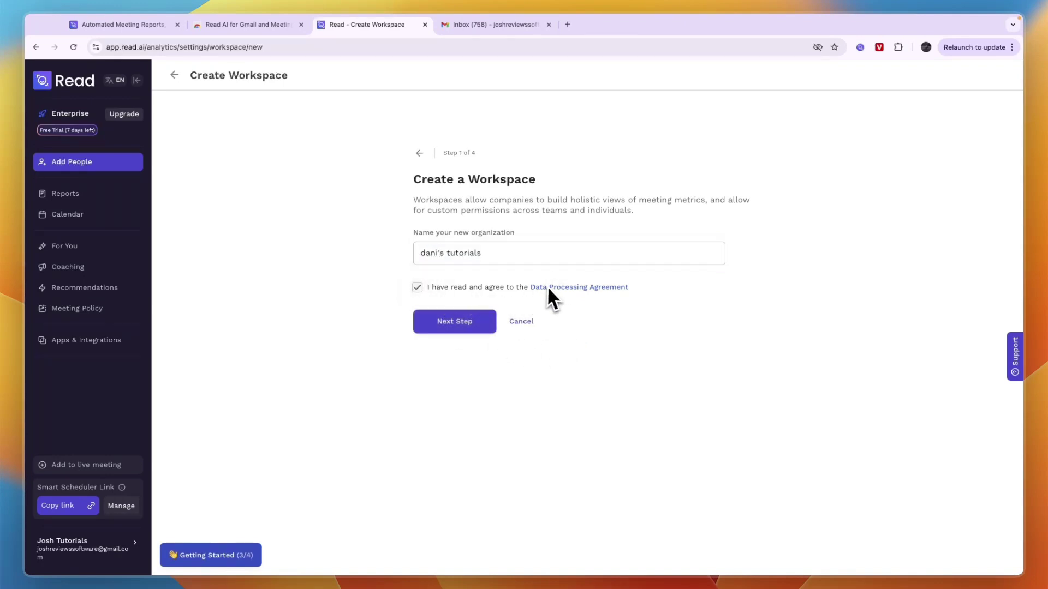
click(471, 322)
- Add a first team named Marketing to the new workspace
click(440, 227)
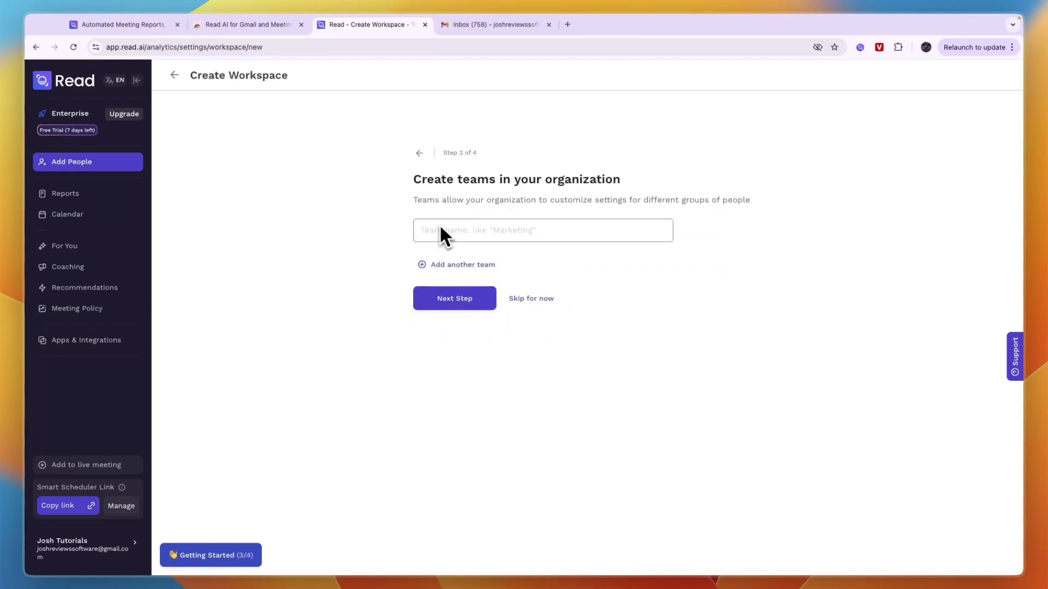
text(Marketing)
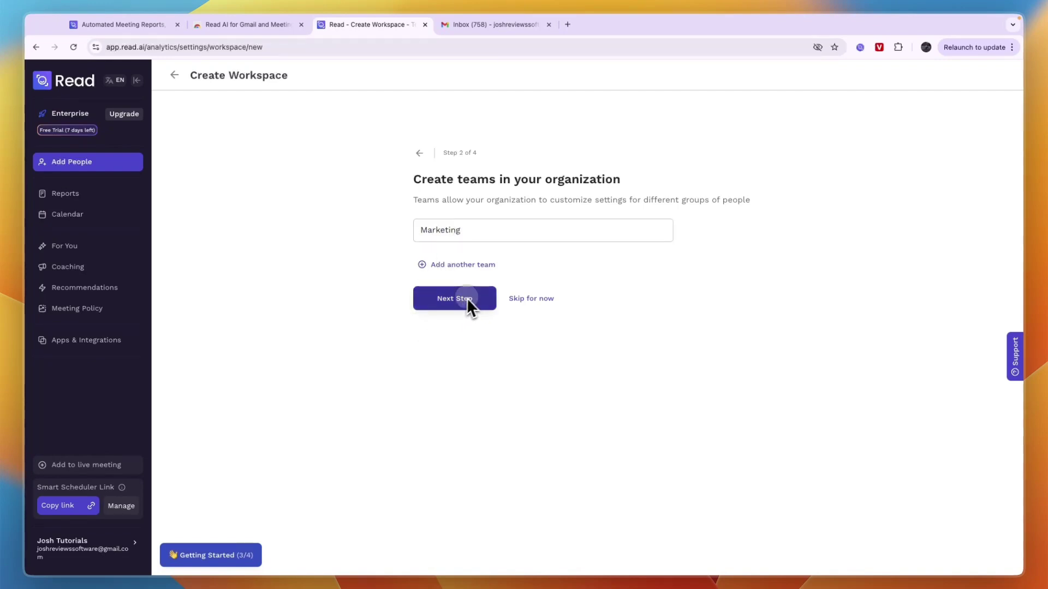
click(467, 299)
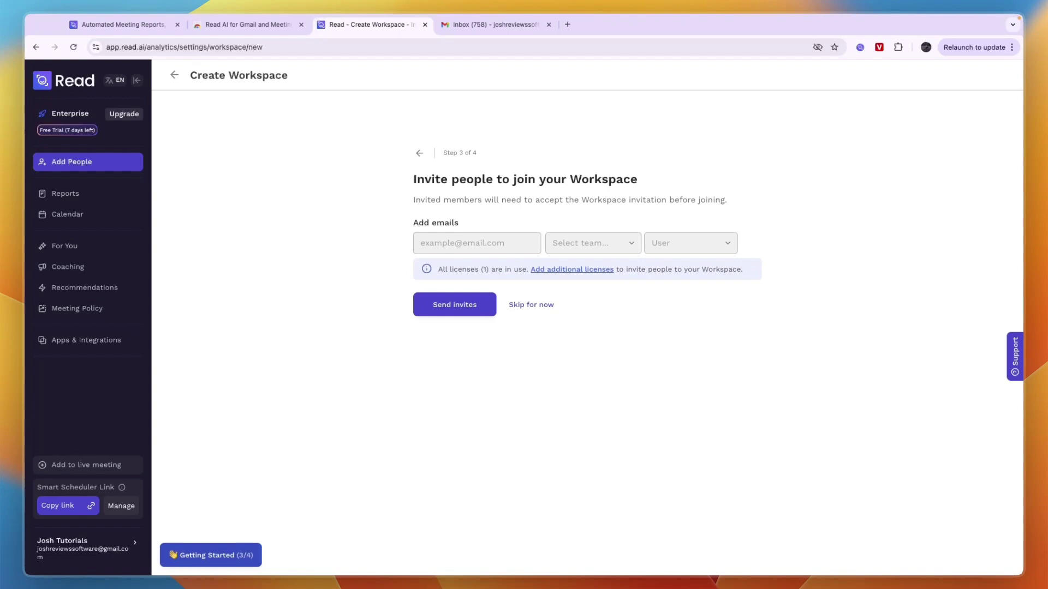
- Skip inviting people, finish with default settings, and view the new workspace's Overview dashboard
click(527, 306)
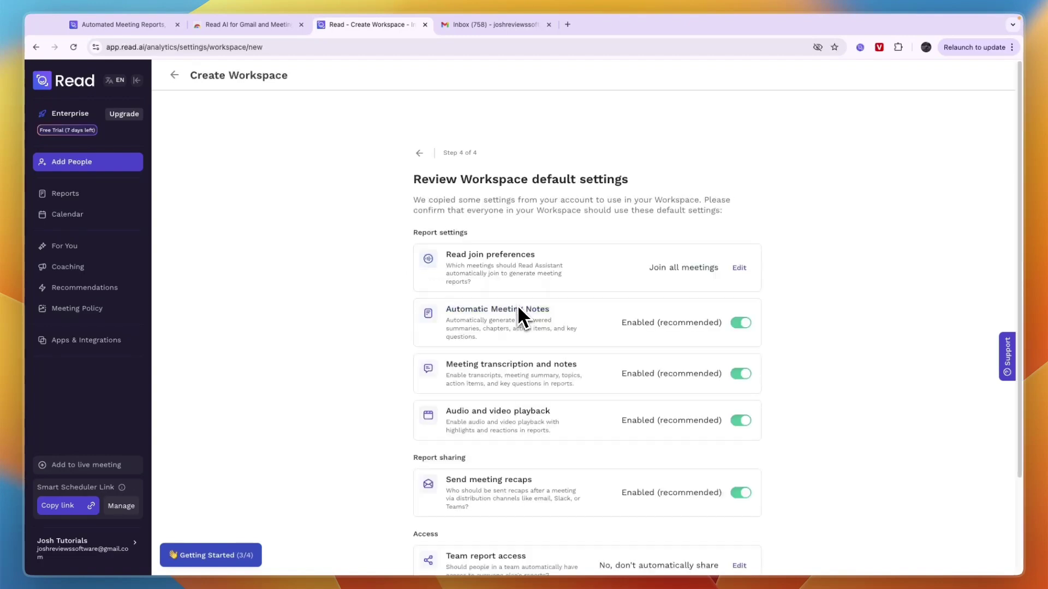
scroll(515, 274, down, 2)
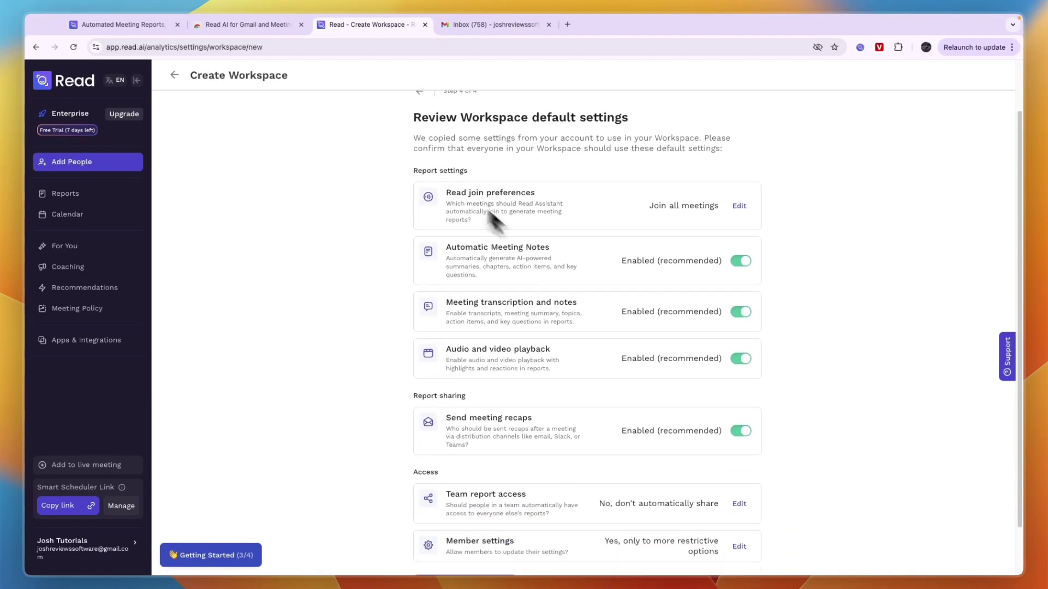
scroll(557, 202, down, 2)
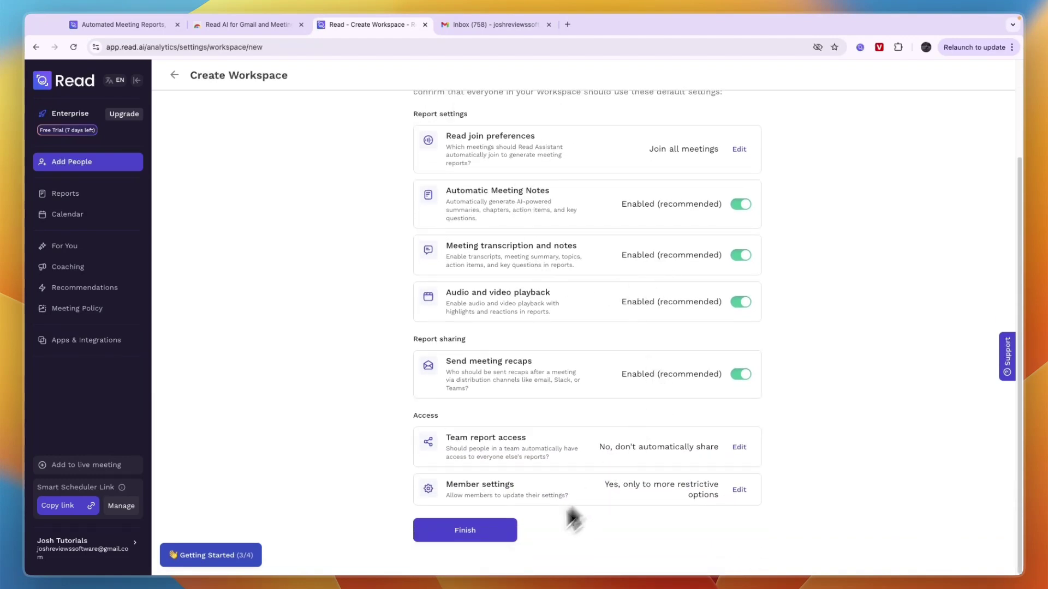
click(489, 535)
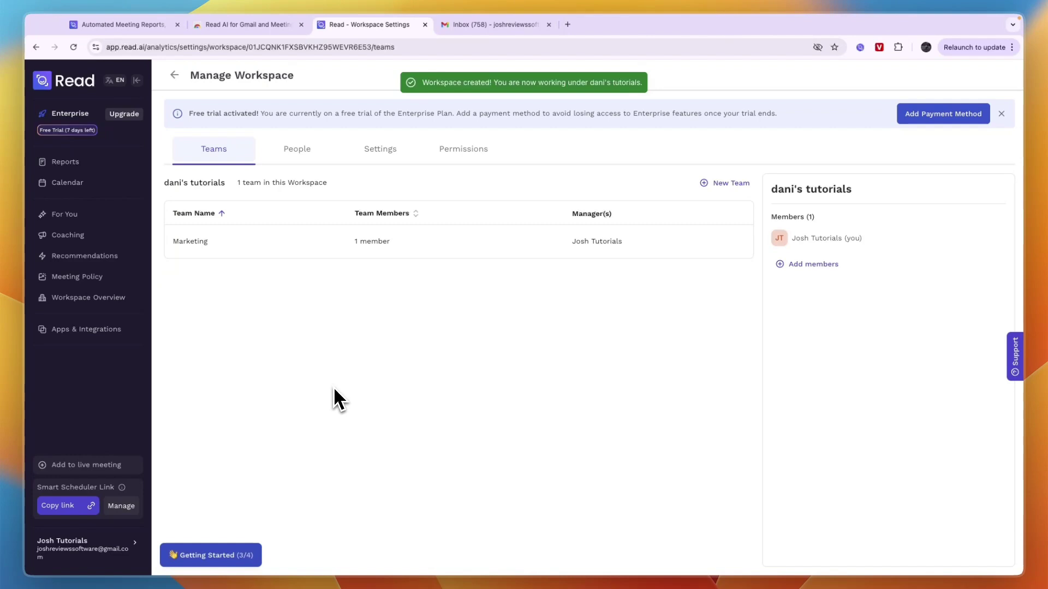
click(111, 299)
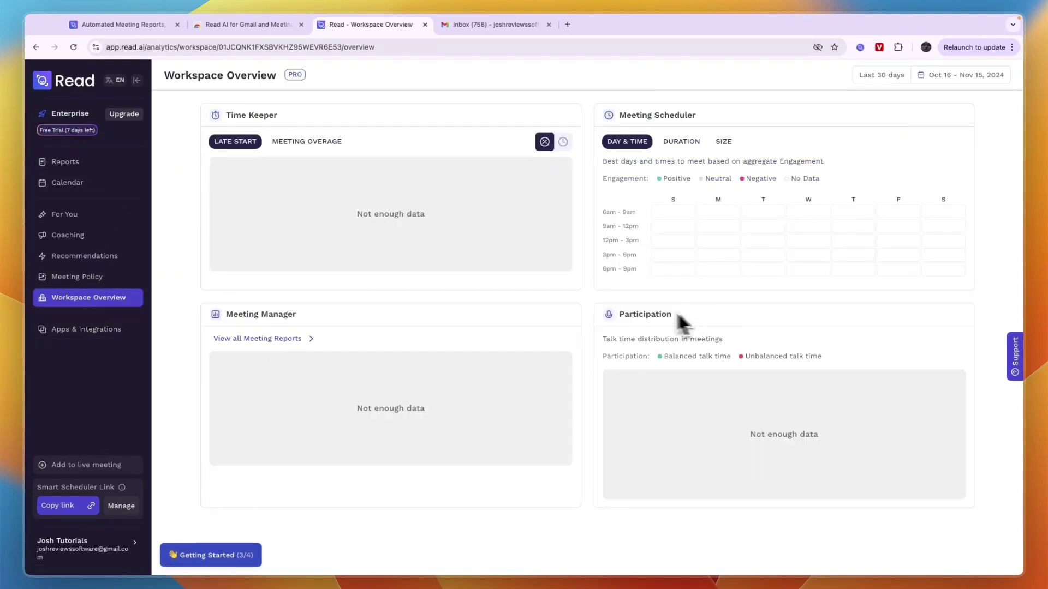